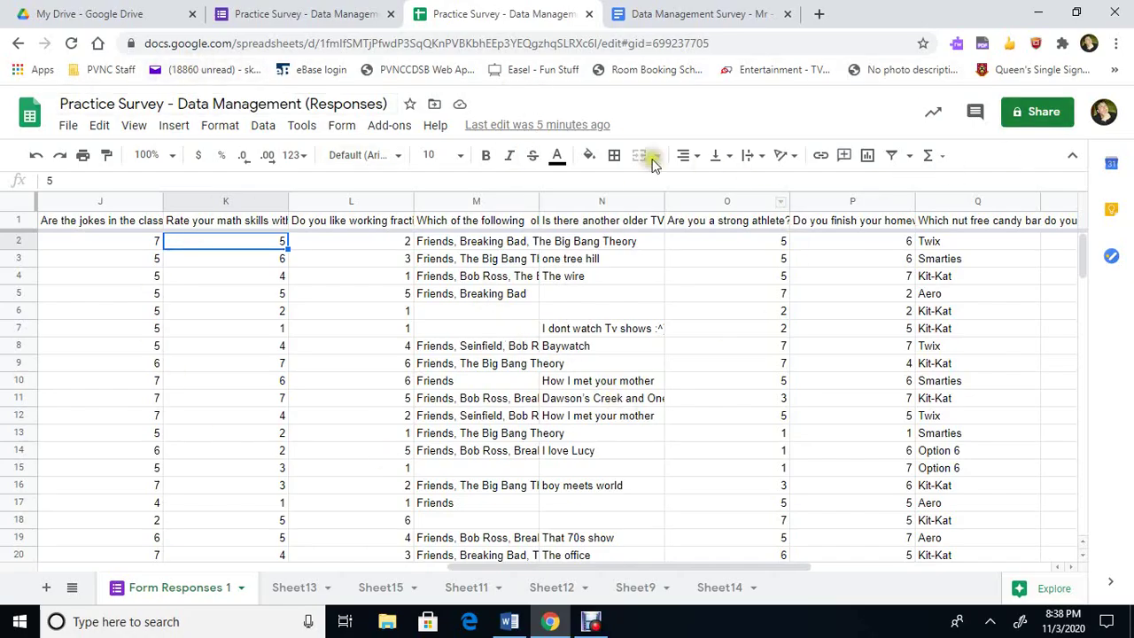
Read the math-skills and homework-on-time question headings in K1 and P1
{"action": "left_click", "coordinate": [221, 222]}
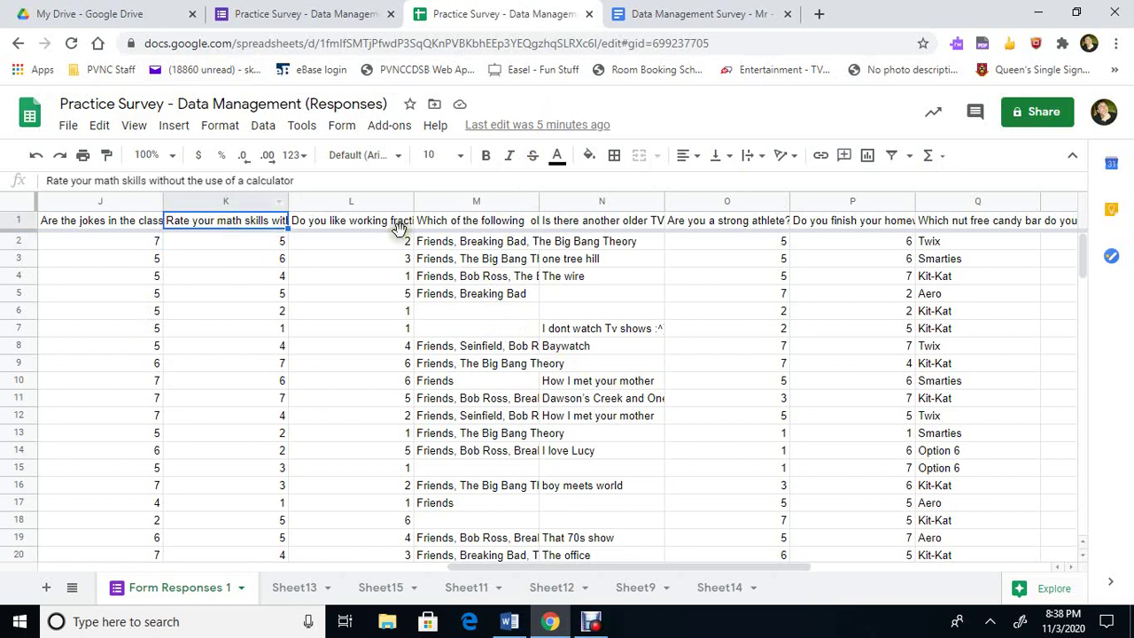
{"action": "left_click", "coordinate": [841, 222]}
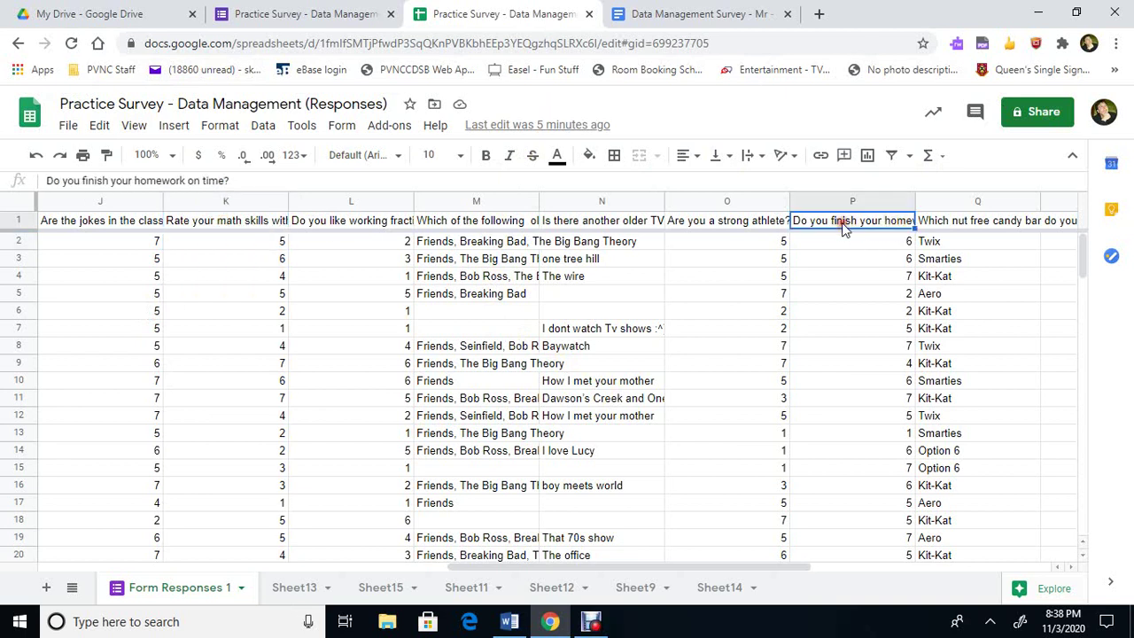
Add a blank Sheet16, then return to Form Responses 1 at cell L2
{"action": "left_click", "coordinate": [46, 587]}
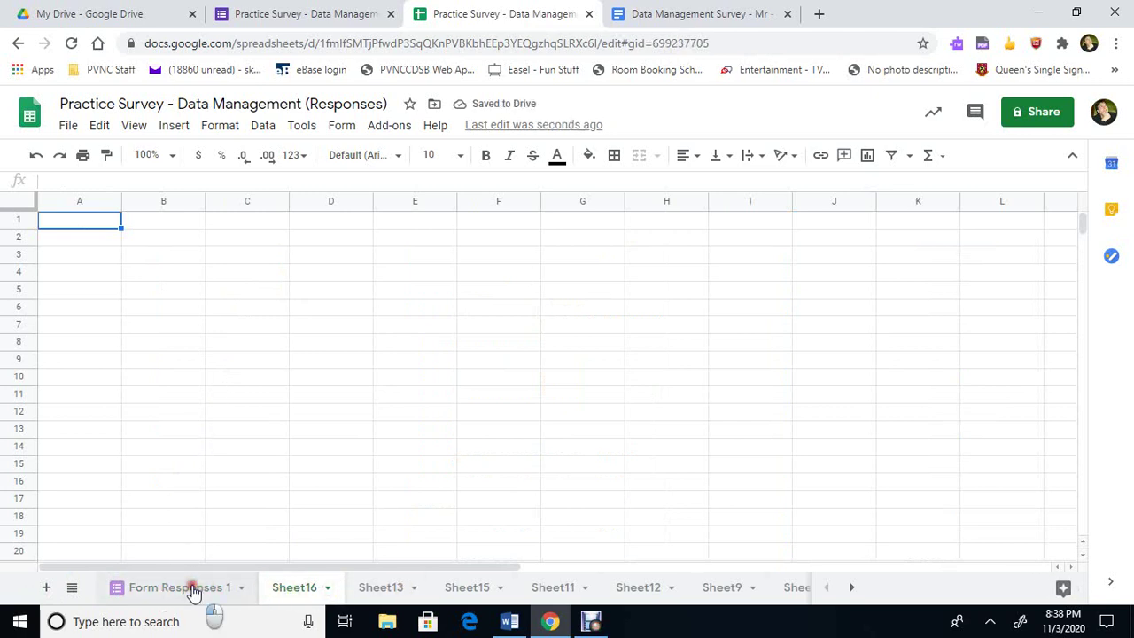
{"action": "left_click", "coordinate": [191, 588]}
{"action": "left_click", "coordinate": [347, 252]}
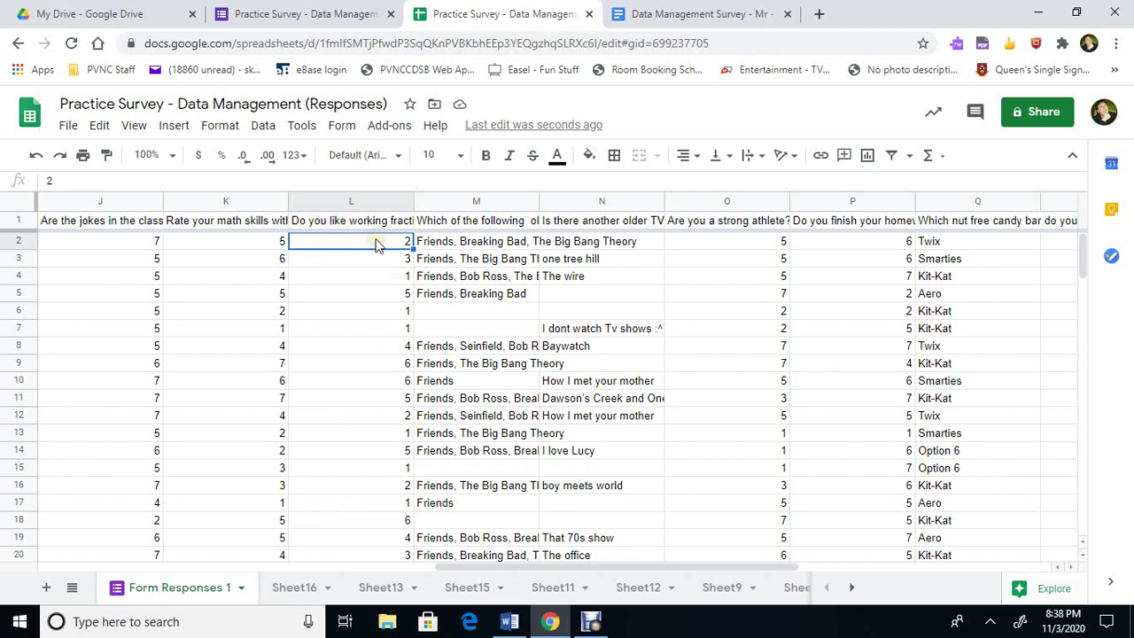
Copy the fractions answers L2:L22 into Sheet16 from D3 down, then select D2
{"action": "left_click_drag", "start_coordinate": [376, 245], "coordinate": [393, 404]}
{"action": "right_click", "coordinate": [392, 339]}
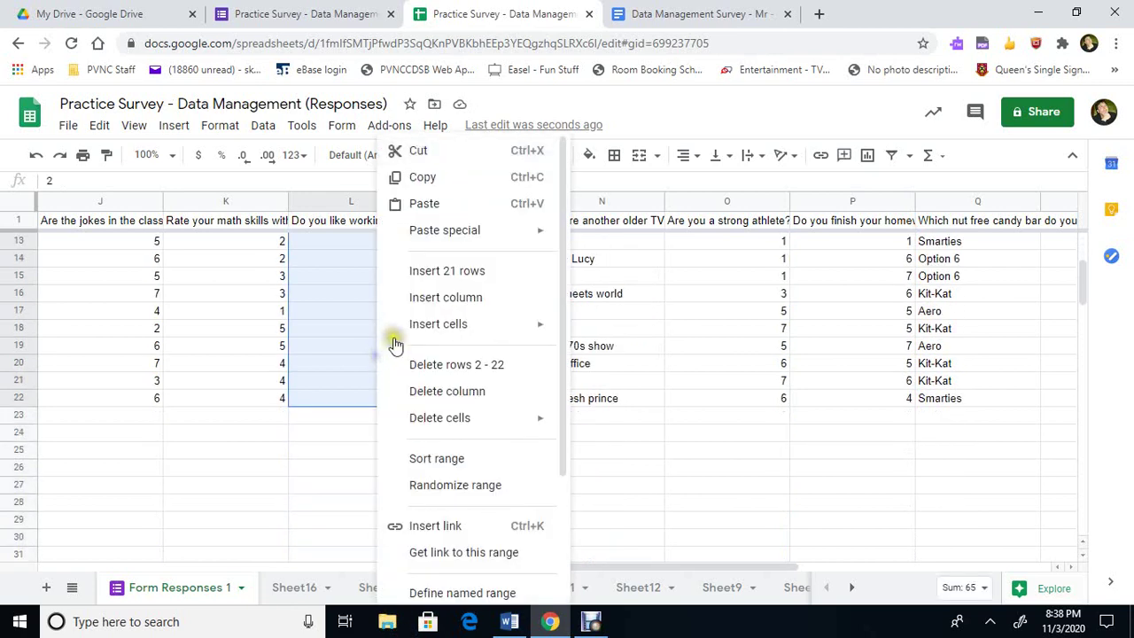
{"action": "left_click", "coordinate": [420, 177]}
{"action": "left_click", "coordinate": [299, 588]}
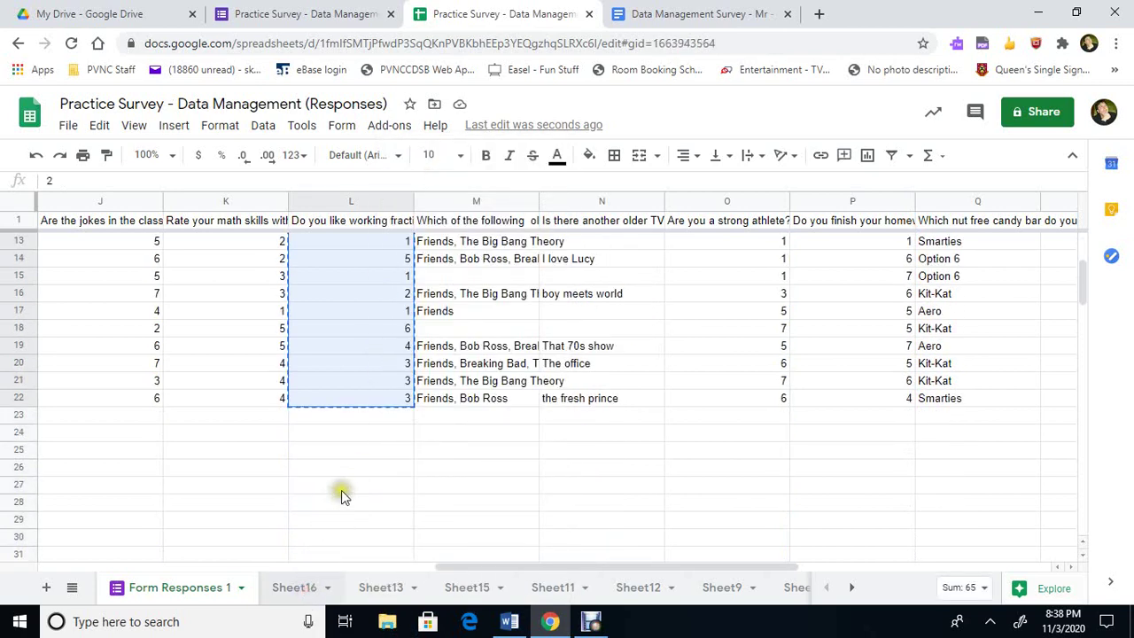
{"action": "left_click", "coordinate": [327, 259]}
{"action": "right_click", "coordinate": [330, 257]}
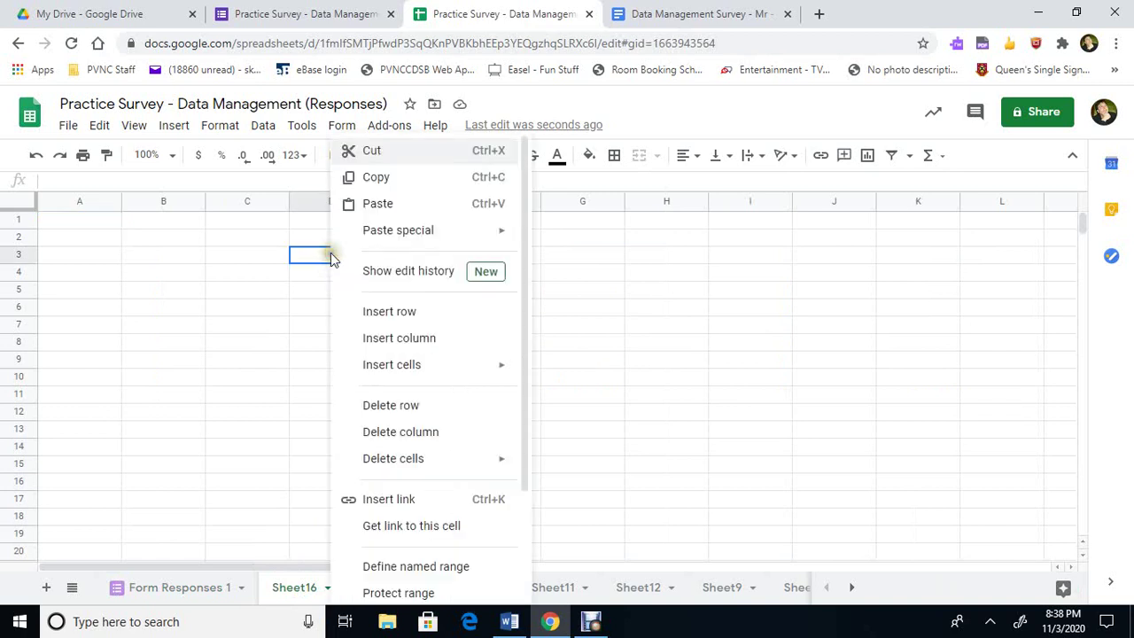
{"action": "left_click", "coordinate": [390, 204]}
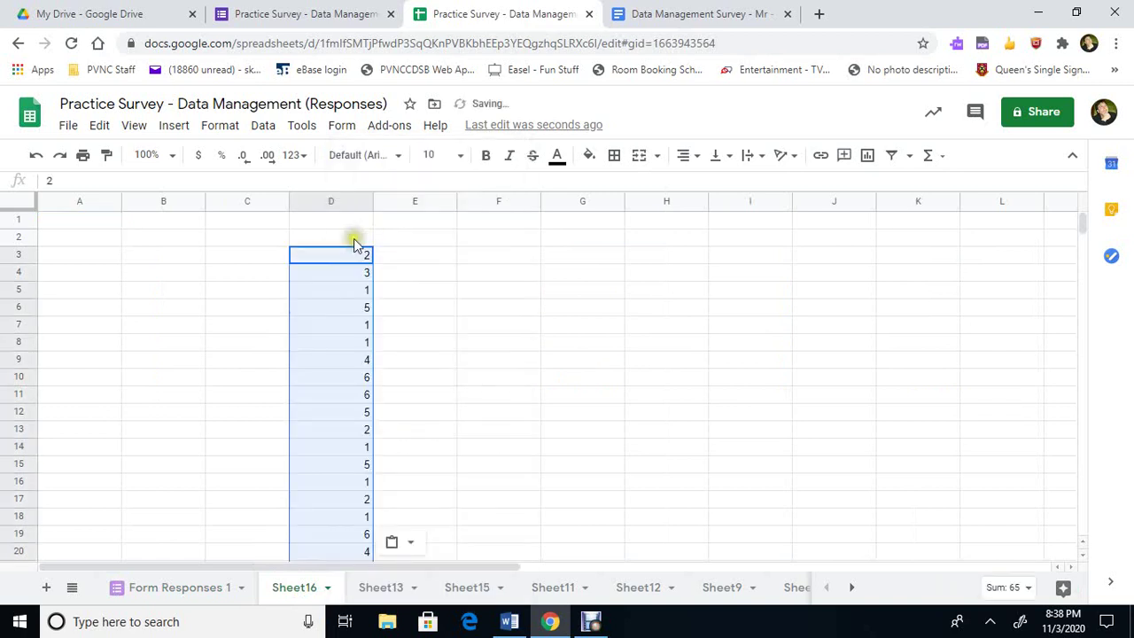
{"action": "left_click", "coordinate": [353, 238]}
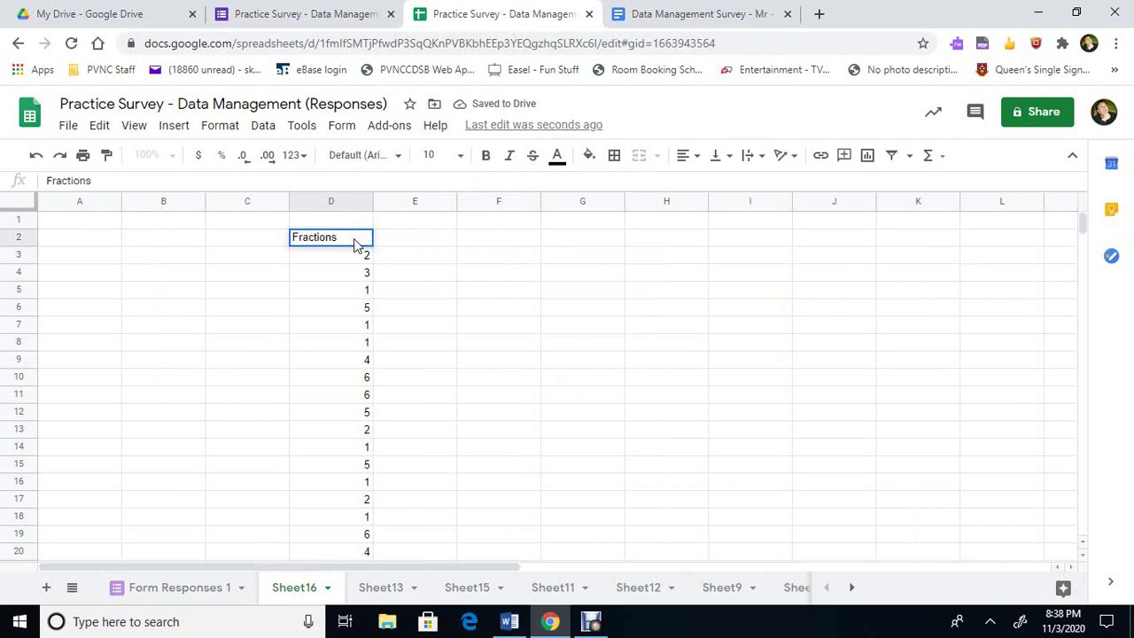
Enter 'Fractions' in D2 and 'Homework' in E2, then glance at the form's response summary
{"action": "left_click", "coordinate": [405, 237]}
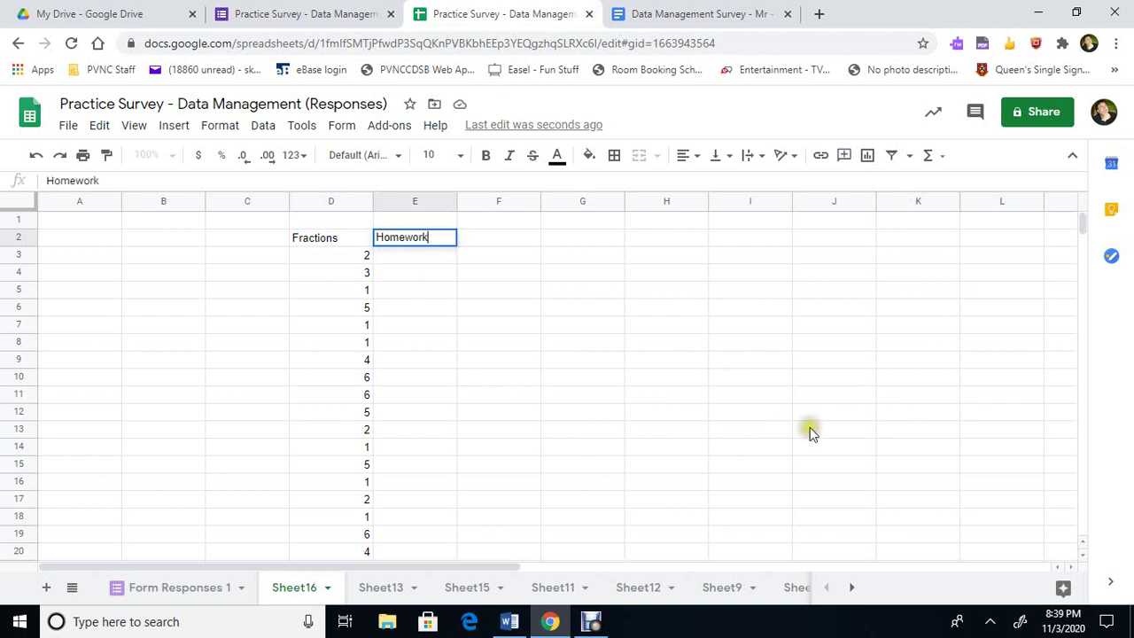
{"action": "left_click", "coordinate": [437, 252]}
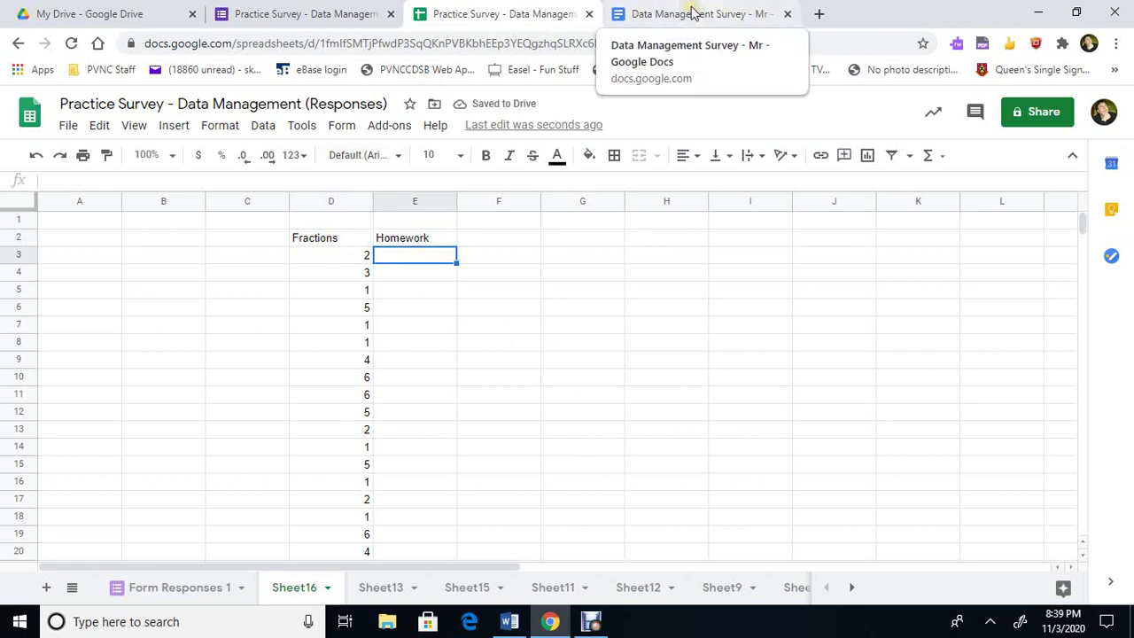
{"action": "left_click", "coordinate": [325, 13]}
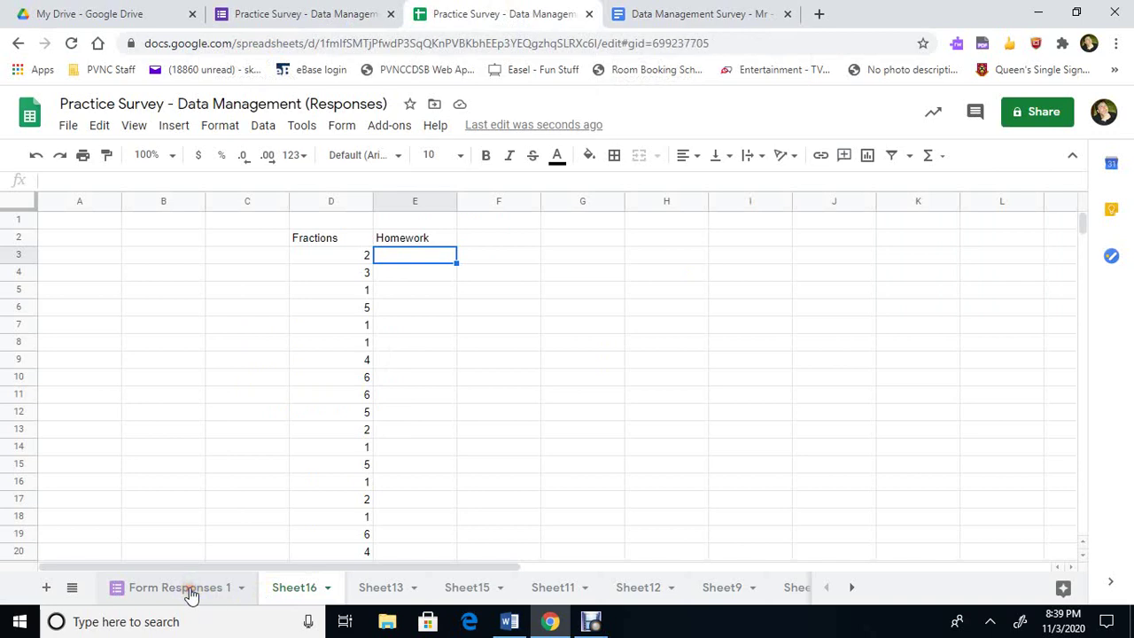
Copy the homework answers P2:P22 from Form Responses 1
{"action": "left_click", "coordinate": [189, 589]}
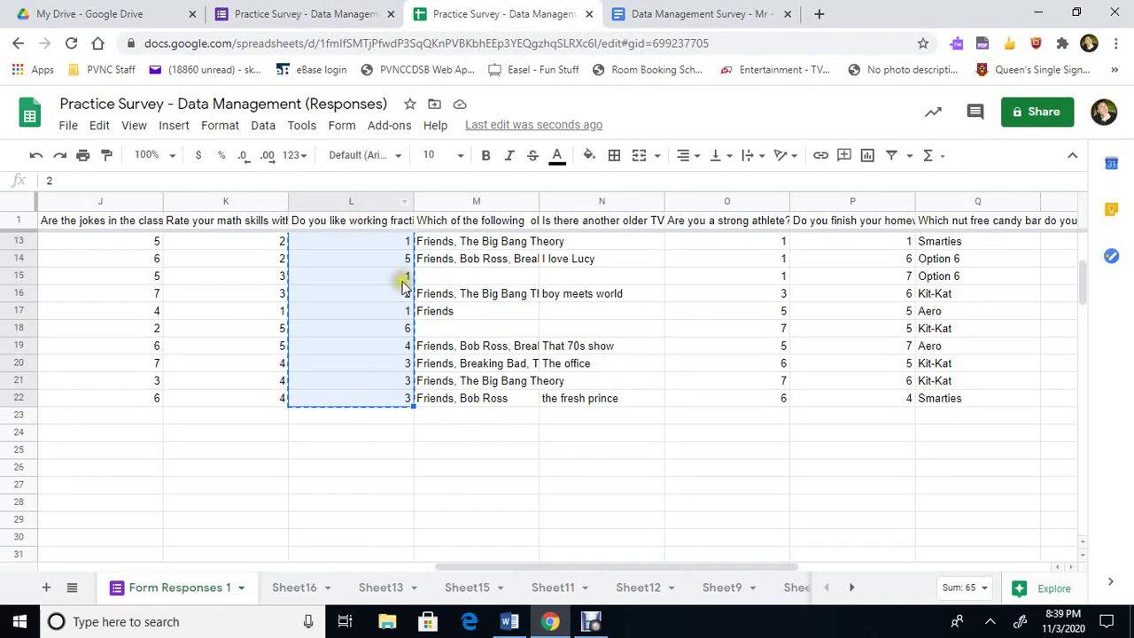
{"action": "scroll", "coordinate": [425, 301], "scroll_direction": "up", "scroll_amount": 5}
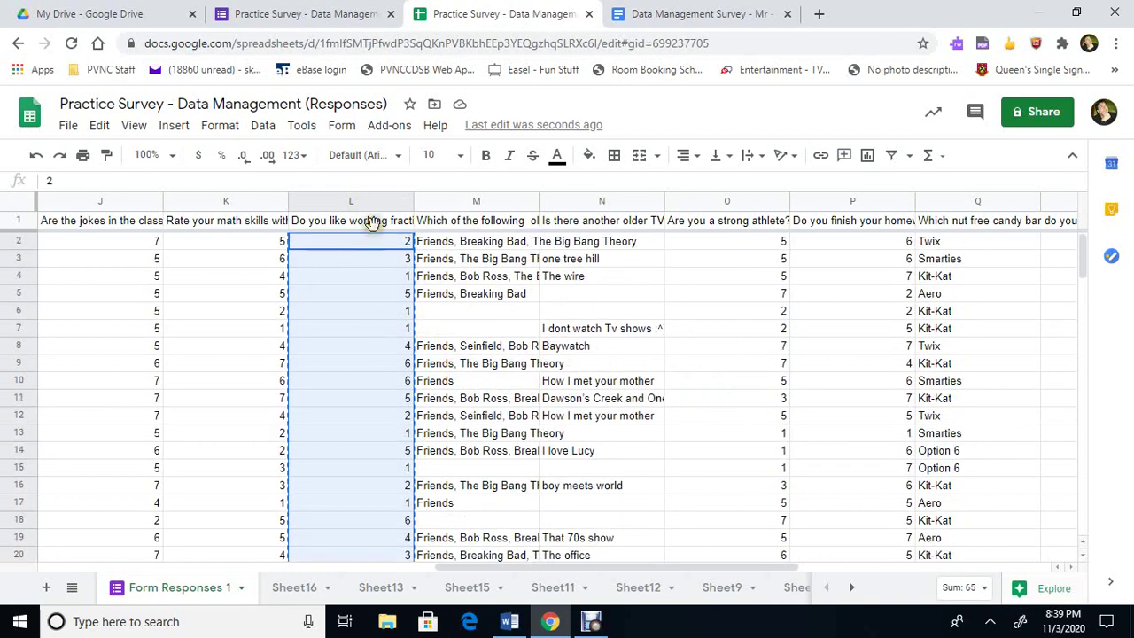
{"action": "left_click", "coordinate": [752, 244]}
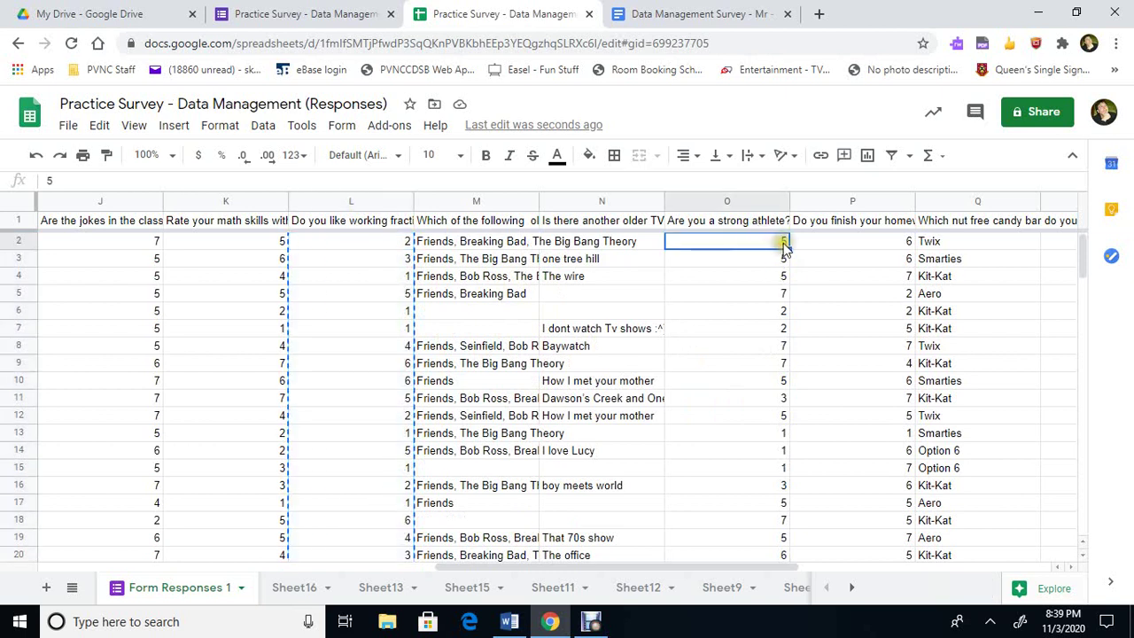
{"action": "left_click", "coordinate": [889, 247]}
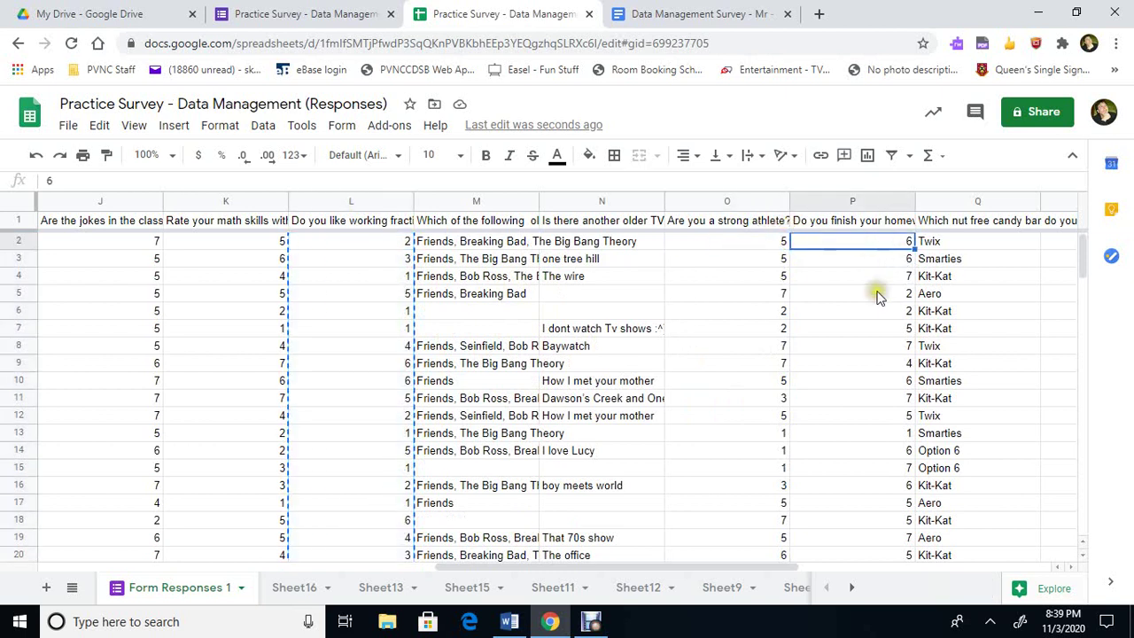
{"action": "left_click_drag", "start_coordinate": [886, 247], "coordinate": [886, 466]}
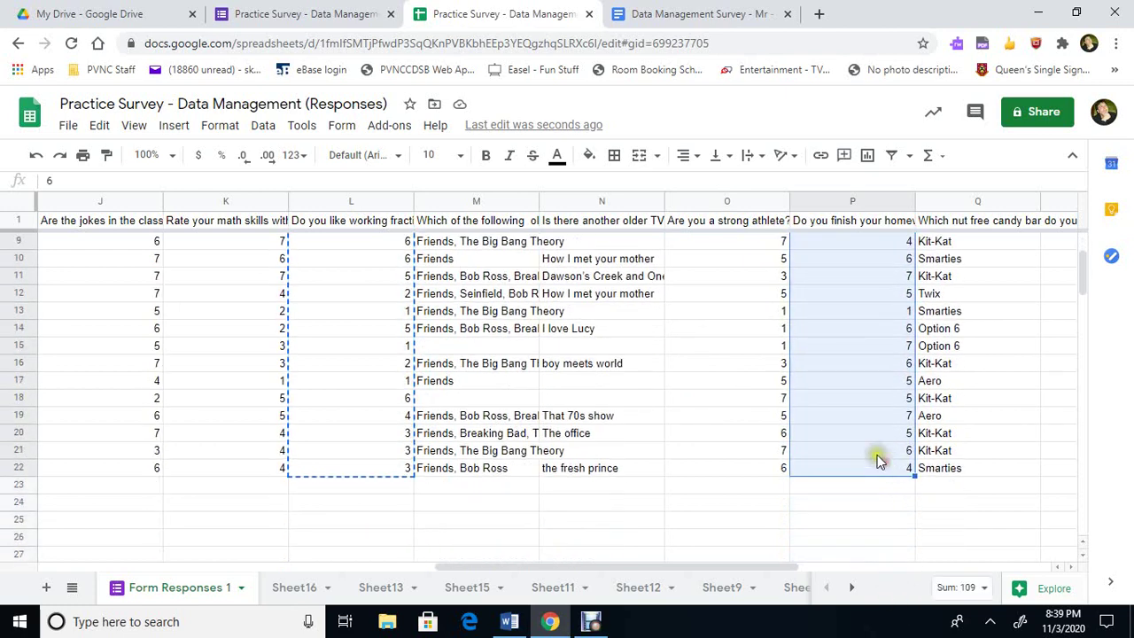
{"action": "right_click", "coordinate": [881, 458]}
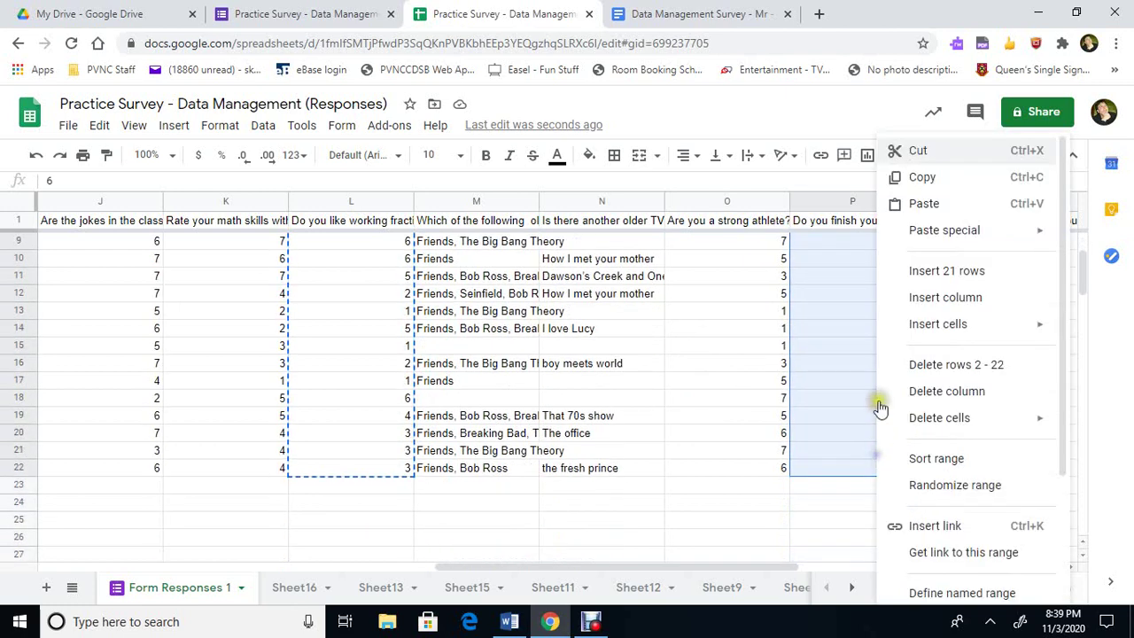
{"action": "left_click", "coordinate": [931, 182]}
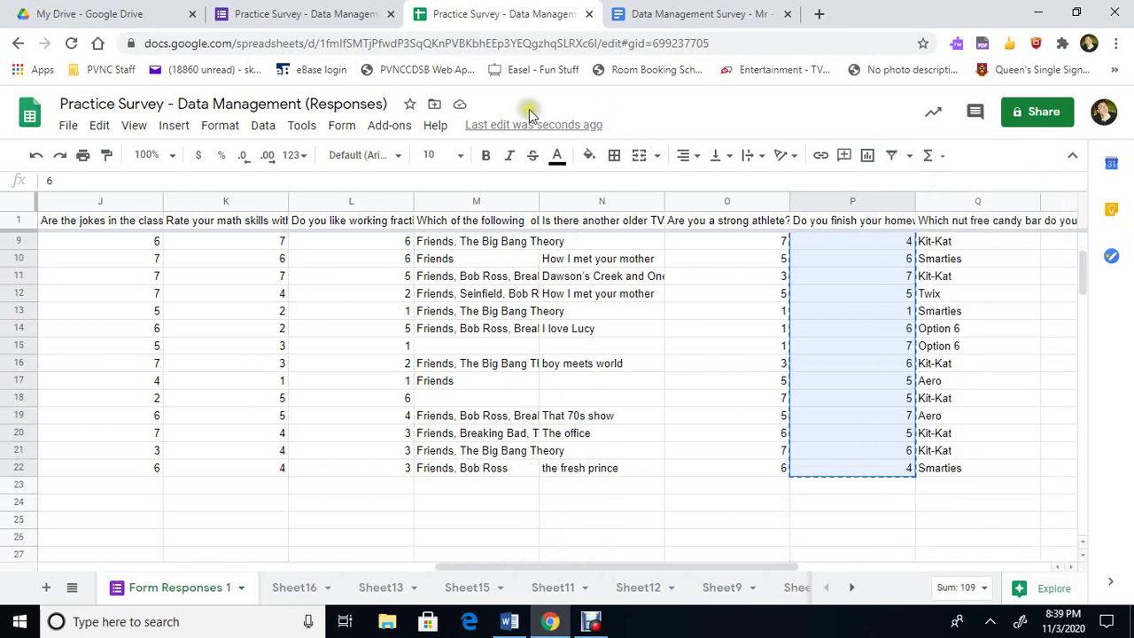
Paste the homework answers into Sheet16 from E3 down under Homework
{"action": "left_click", "coordinate": [285, 588]}
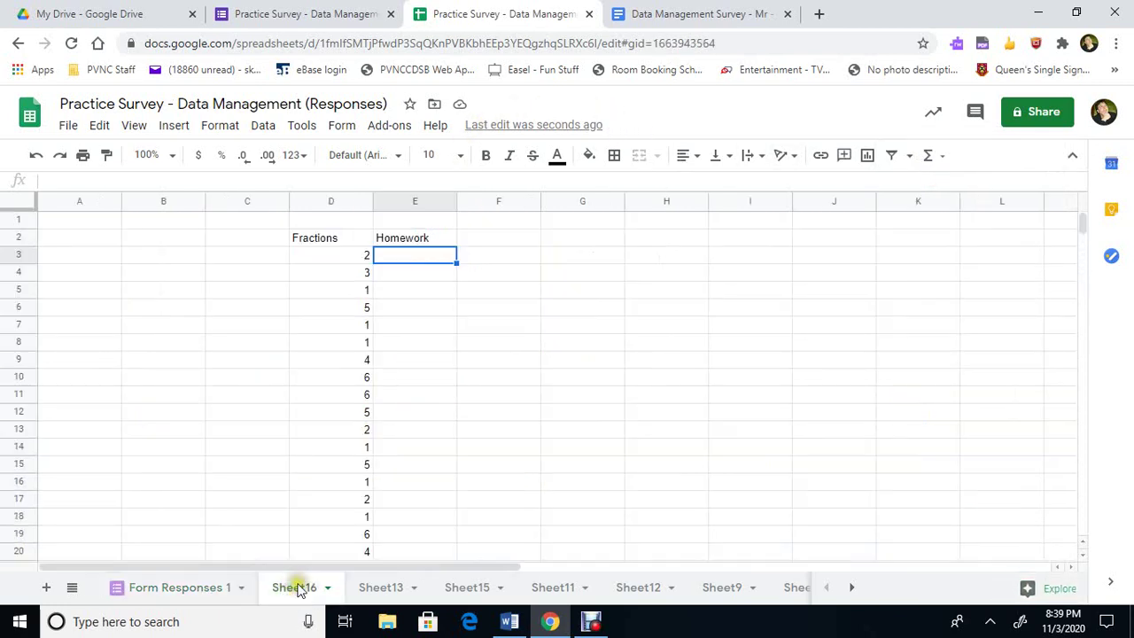
{"action": "right_click", "coordinate": [420, 258]}
{"action": "left_click", "coordinate": [498, 200]}
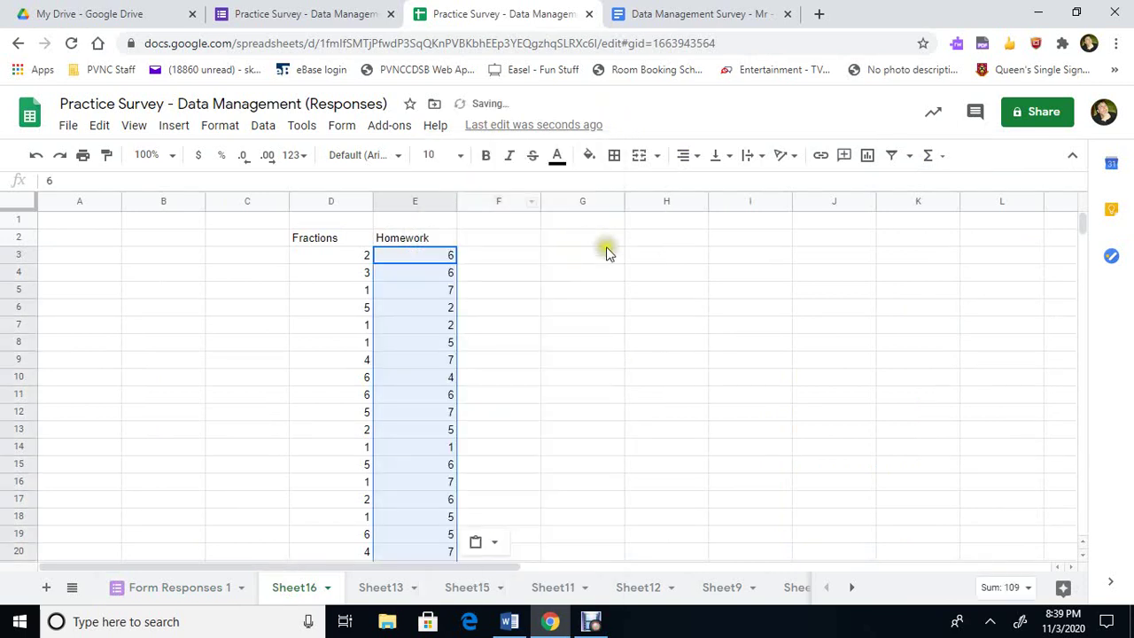
{"action": "left_click", "coordinate": [683, 280]}
{"action": "scroll", "coordinate": [583, 350], "scroll_direction": "down", "scroll_amount": 2}
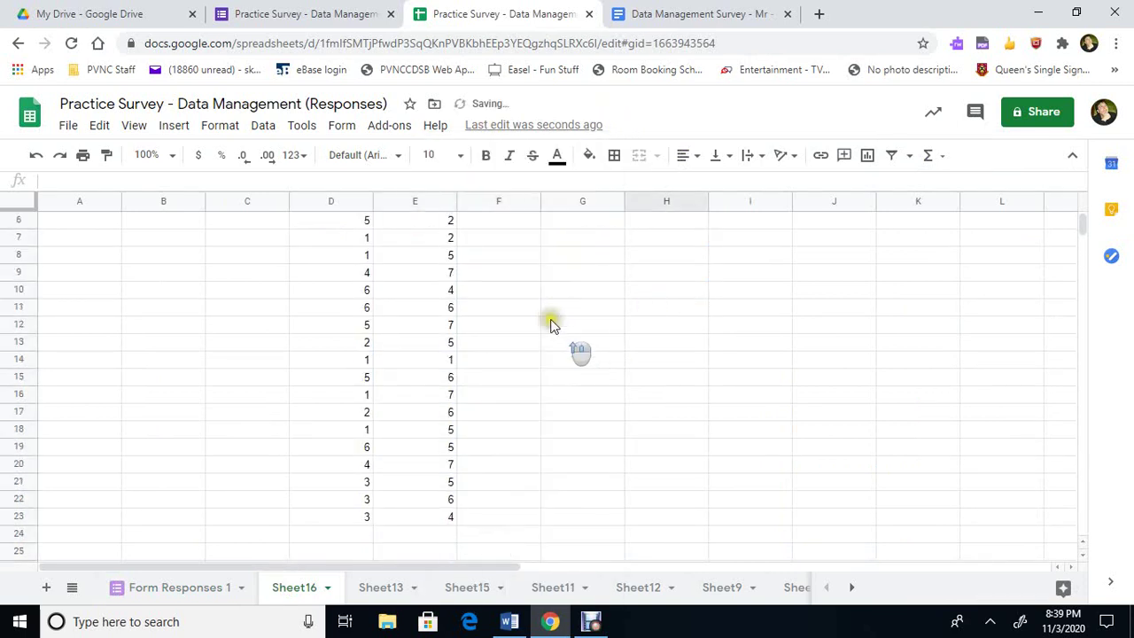
{"action": "scroll", "coordinate": [551, 324], "scroll_direction": "up", "scroll_amount": 2}
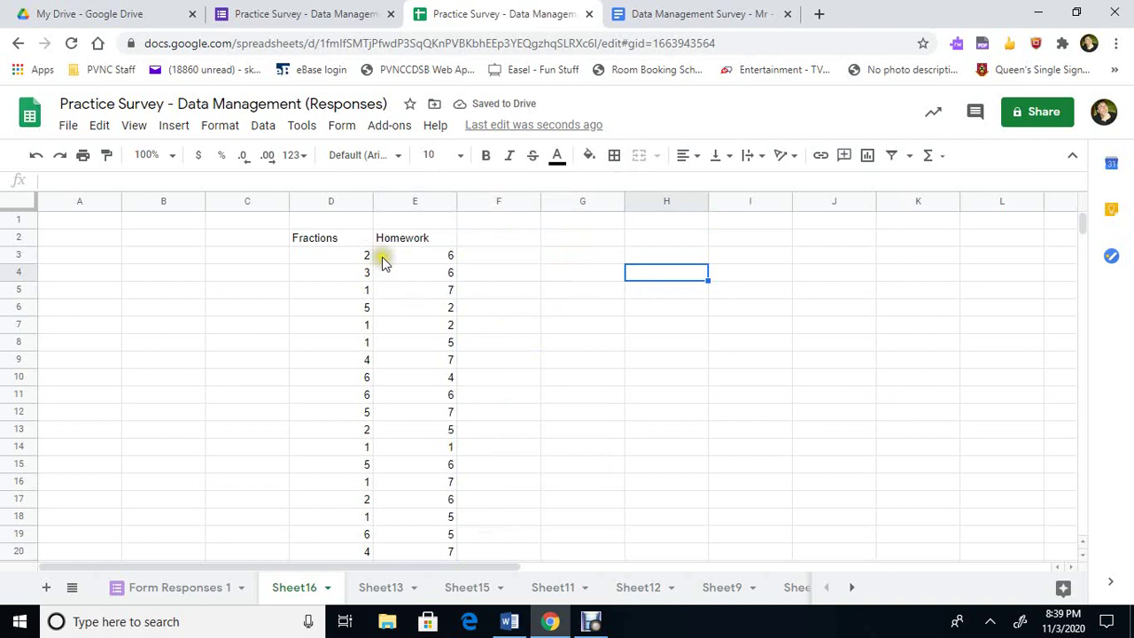
Insert a chart from the Fractions and Homework values in D3:E23
{"action": "left_click_drag", "start_coordinate": [337, 259], "coordinate": [448, 493]}
{"action": "scroll", "coordinate": [457, 355], "scroll_direction": "up", "scroll_amount": 2}
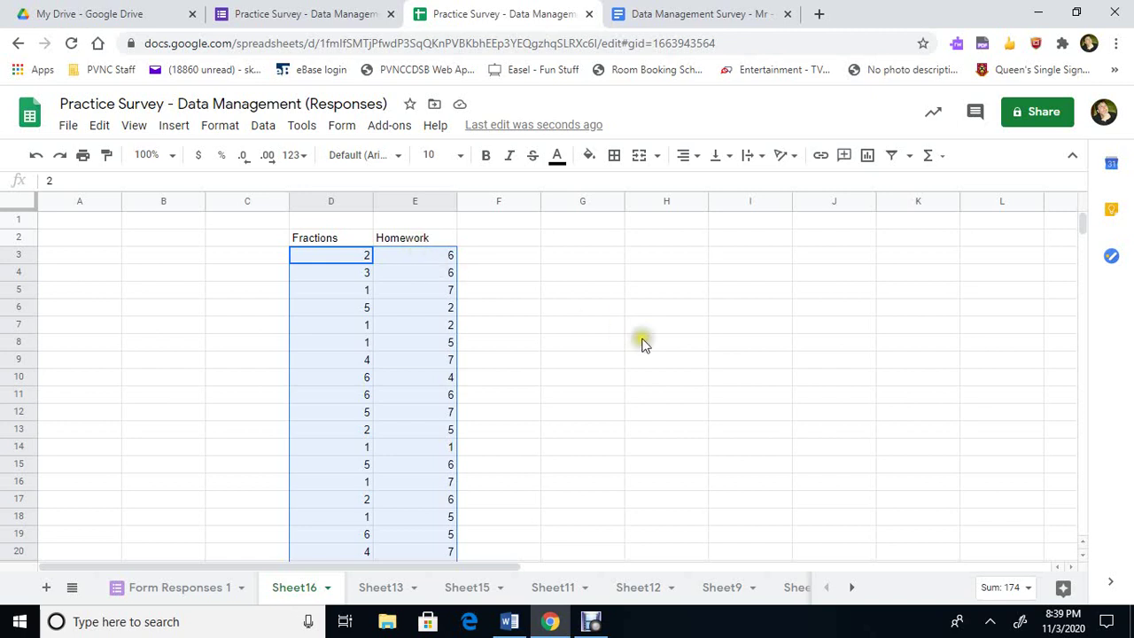
{"action": "left_click", "coordinate": [869, 157]}
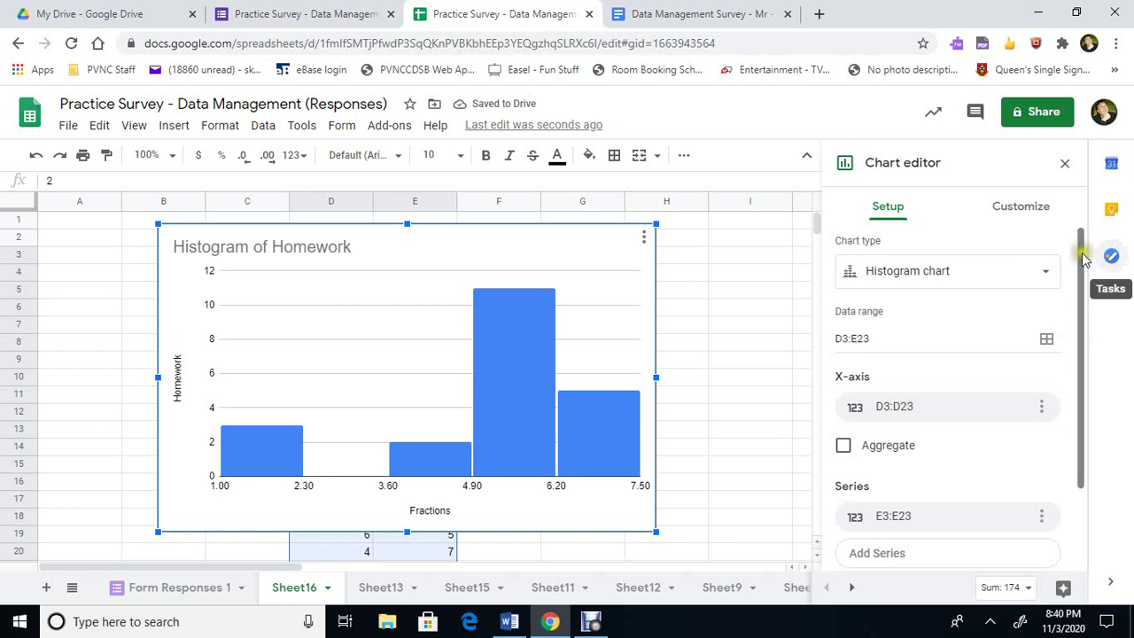
Change the chart type to Scatter chart and move it right of the data columns
{"action": "left_click_drag", "start_coordinate": [1081, 257], "coordinate": [1077, 235]}
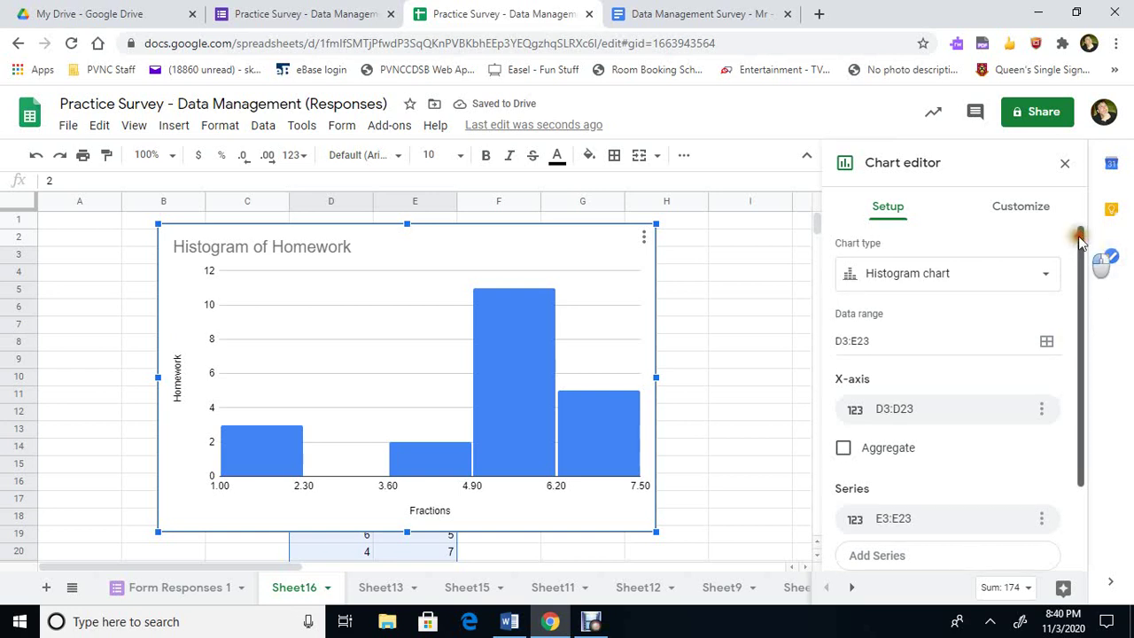
{"action": "left_click", "coordinate": [992, 273]}
{"action": "scroll", "coordinate": [969, 398], "scroll_direction": "down", "scroll_amount": 3}
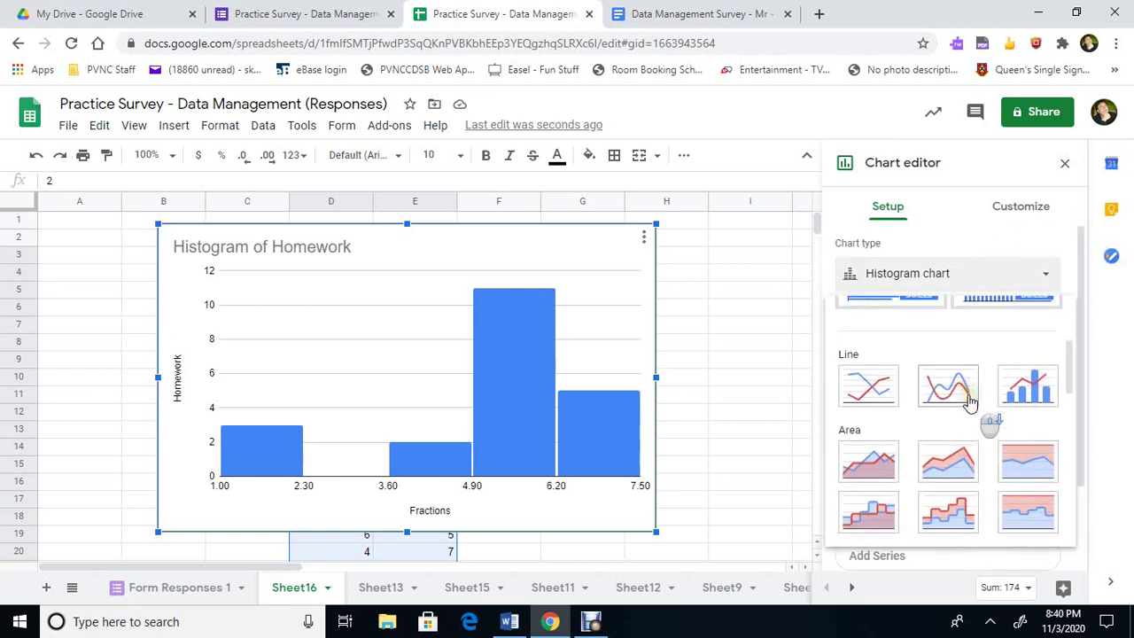
{"action": "scroll", "coordinate": [965, 403], "scroll_direction": "down", "scroll_amount": 6}
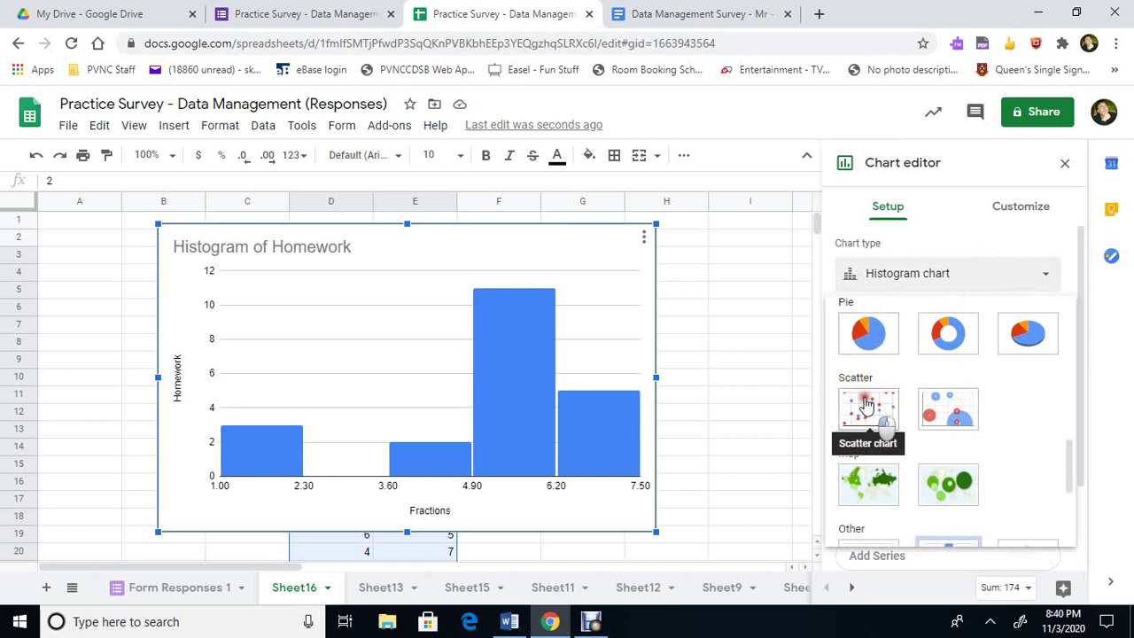
{"action": "left_click", "coordinate": [866, 405]}
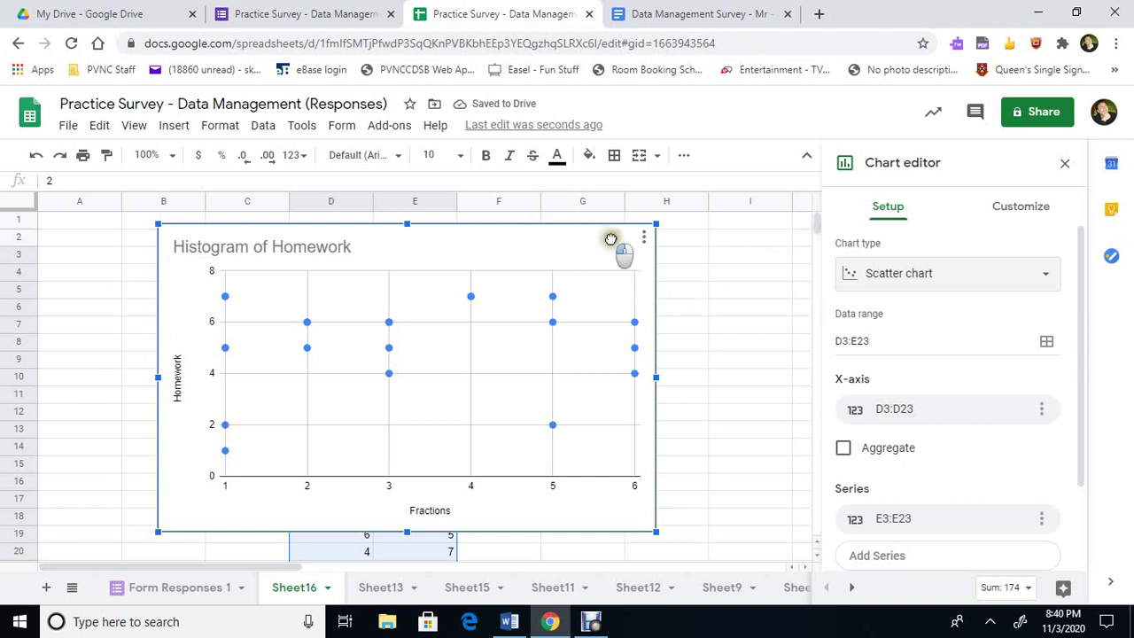
{"action": "left_click_drag", "start_coordinate": [611, 243], "coordinate": [915, 253]}
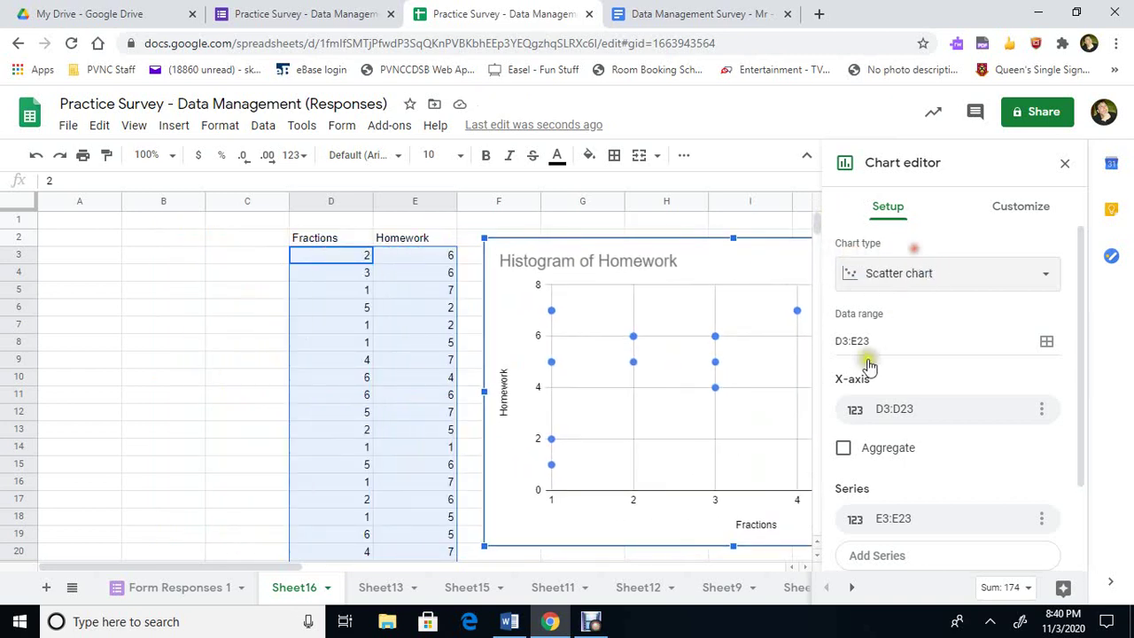
Close the chart editor by clicking an empty cell, then reselect the scatter chart
{"action": "scroll", "coordinate": [643, 468], "scroll_direction": "down", "scroll_amount": 1}
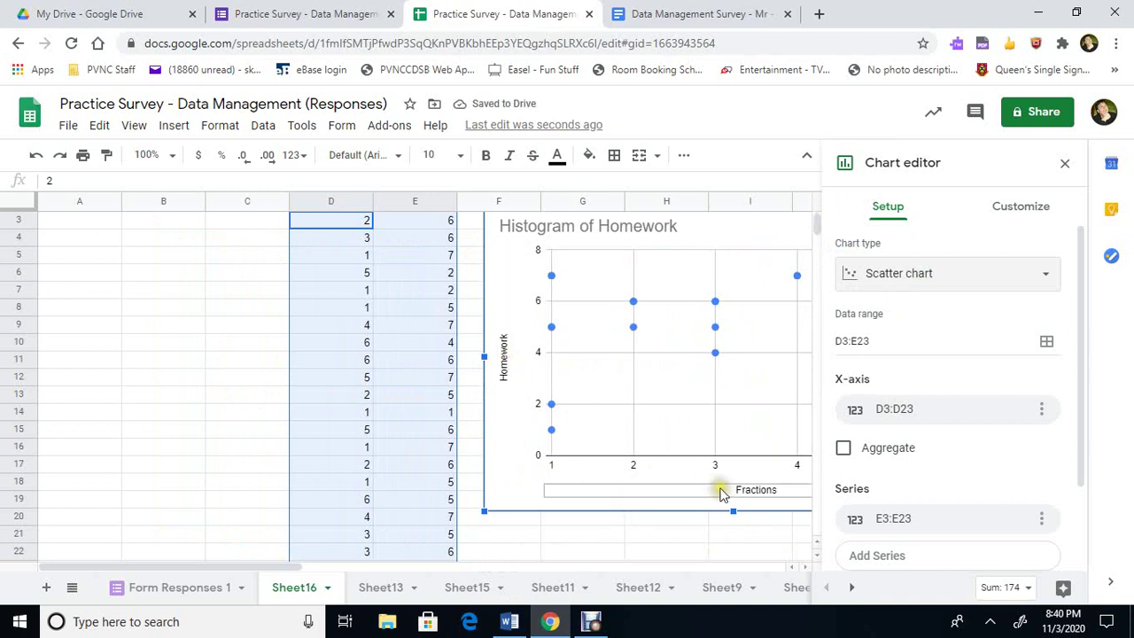
{"action": "left_click", "coordinate": [733, 545]}
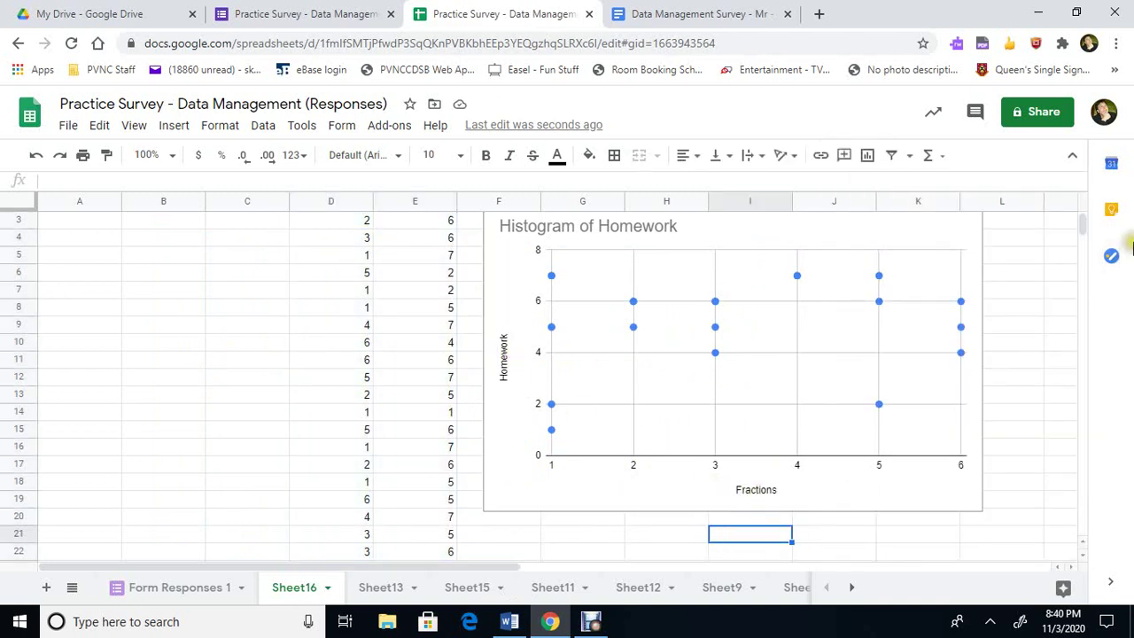
{"action": "scroll", "coordinate": [924, 392], "scroll_direction": "up", "scroll_amount": 1}
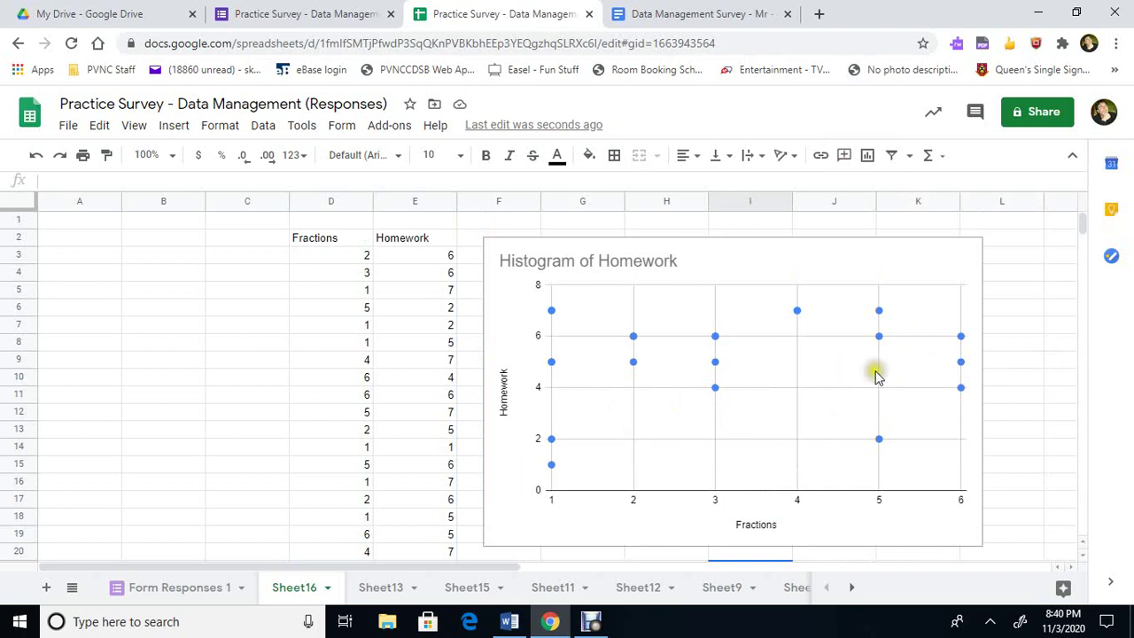
{"action": "left_click", "coordinate": [816, 261]}
In Customize > Series, enable a trendline labelled with its equation and showing R²
{"action": "double_click", "coordinate": [816, 261]}
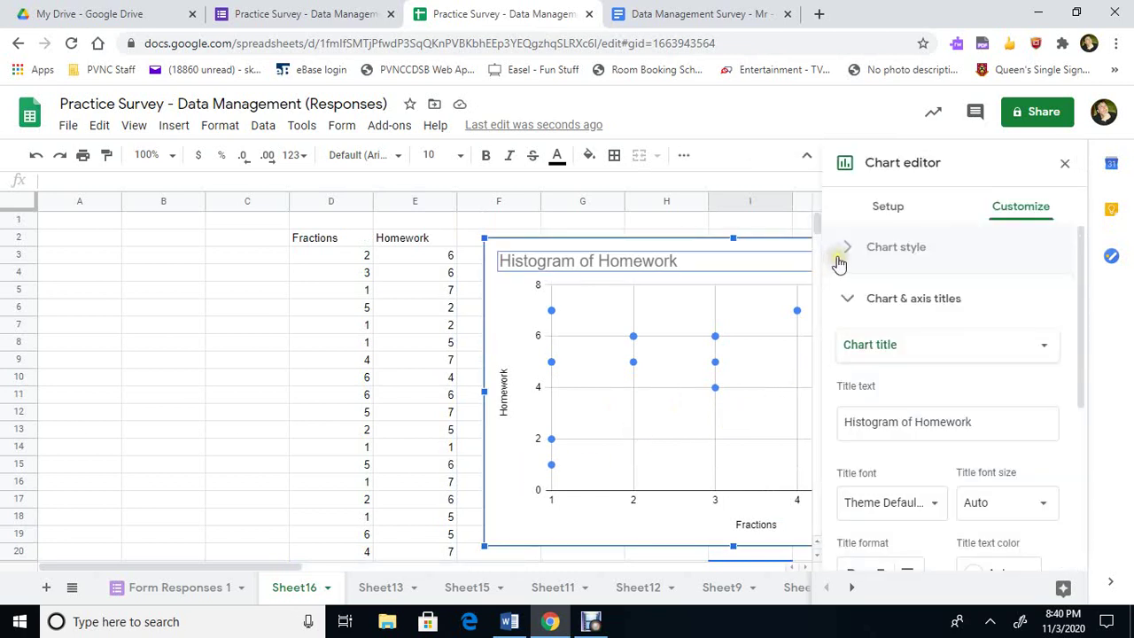
{"action": "left_click", "coordinate": [880, 299]}
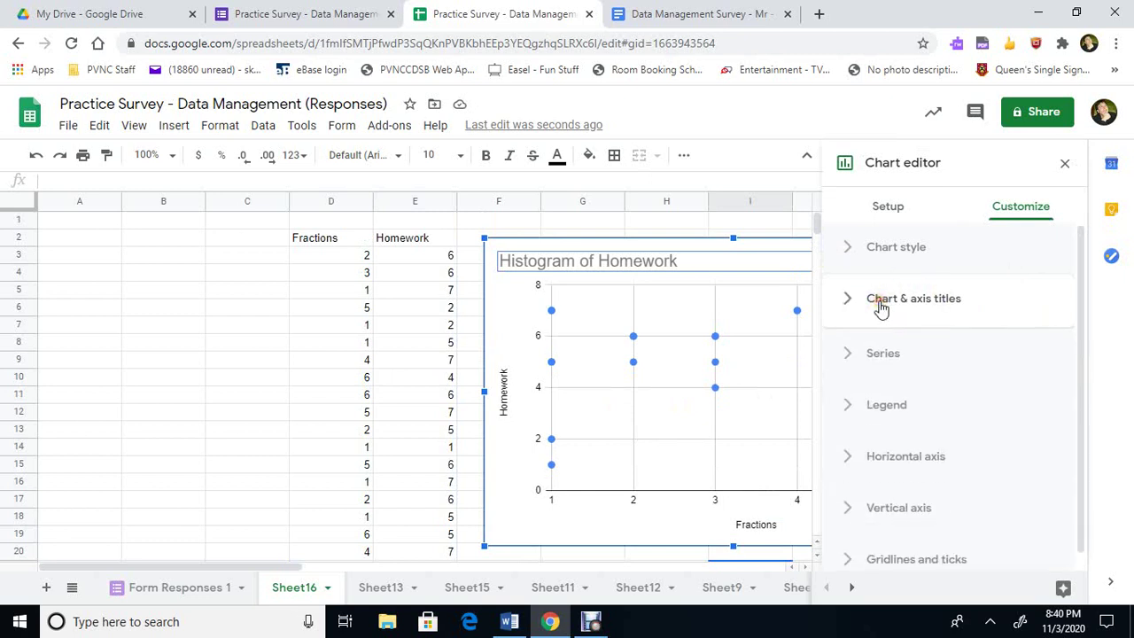
{"action": "left_click", "coordinate": [885, 352]}
{"action": "scroll", "coordinate": [1029, 419], "scroll_direction": "down", "scroll_amount": 3}
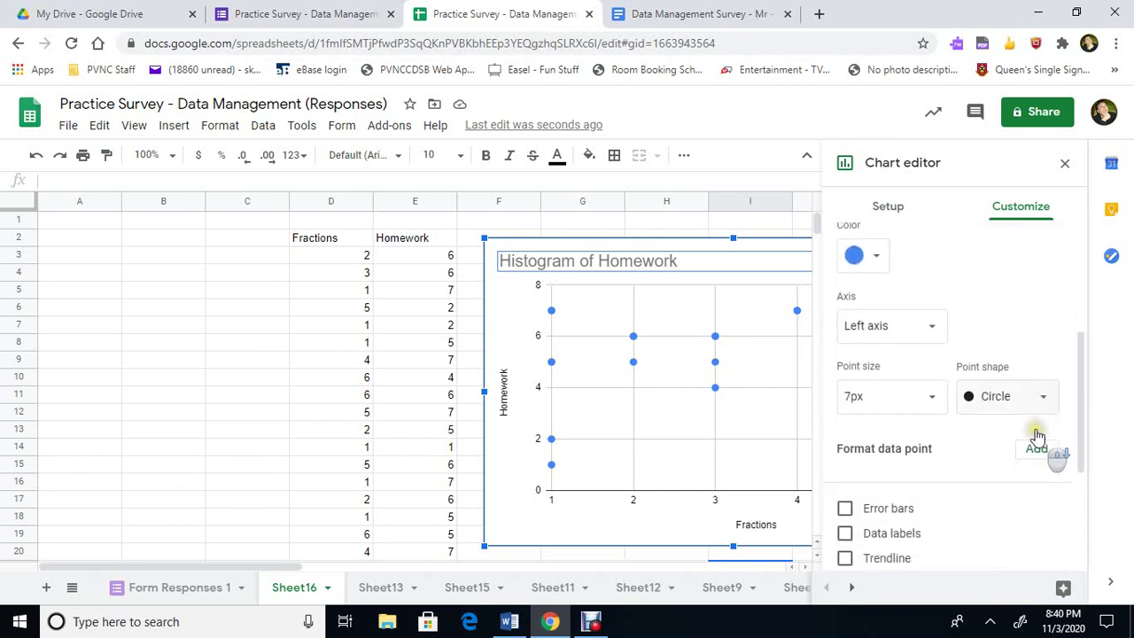
{"action": "scroll", "coordinate": [1009, 460], "scroll_direction": "down", "scroll_amount": 2}
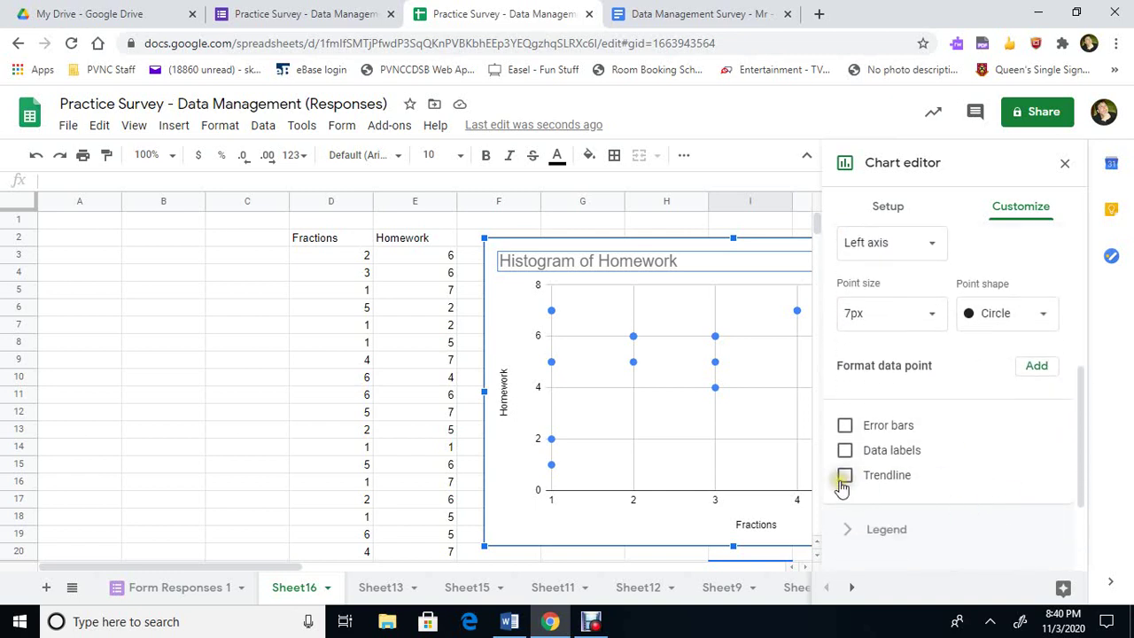
{"action": "left_click", "coordinate": [844, 483]}
{"action": "scroll", "coordinate": [977, 472], "scroll_direction": "down", "scroll_amount": 2}
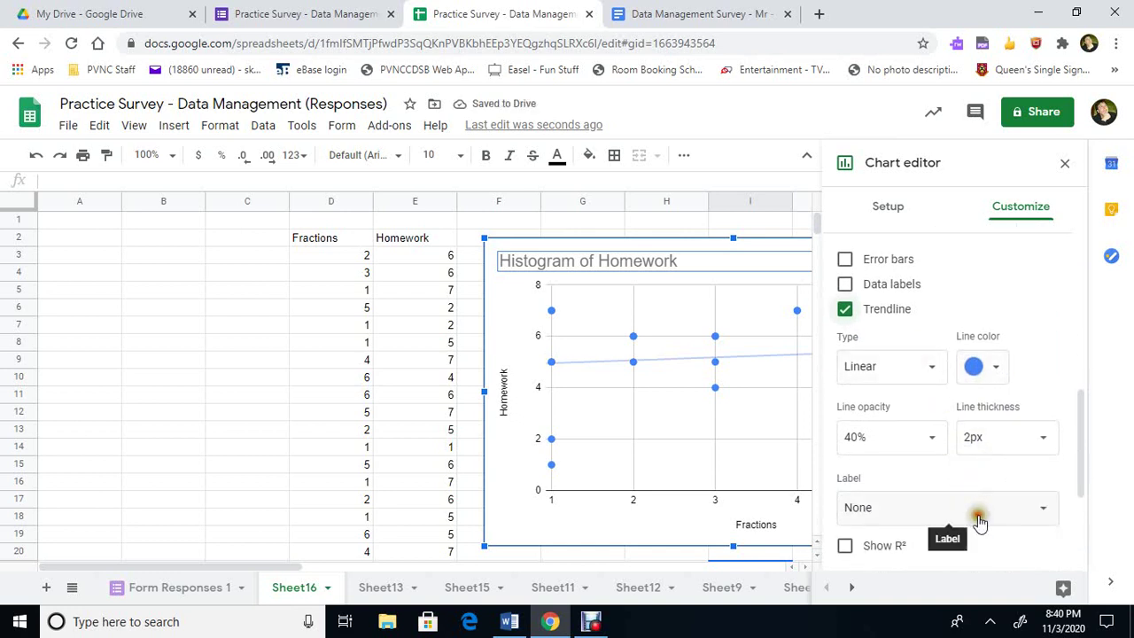
{"action": "left_click", "coordinate": [978, 518]}
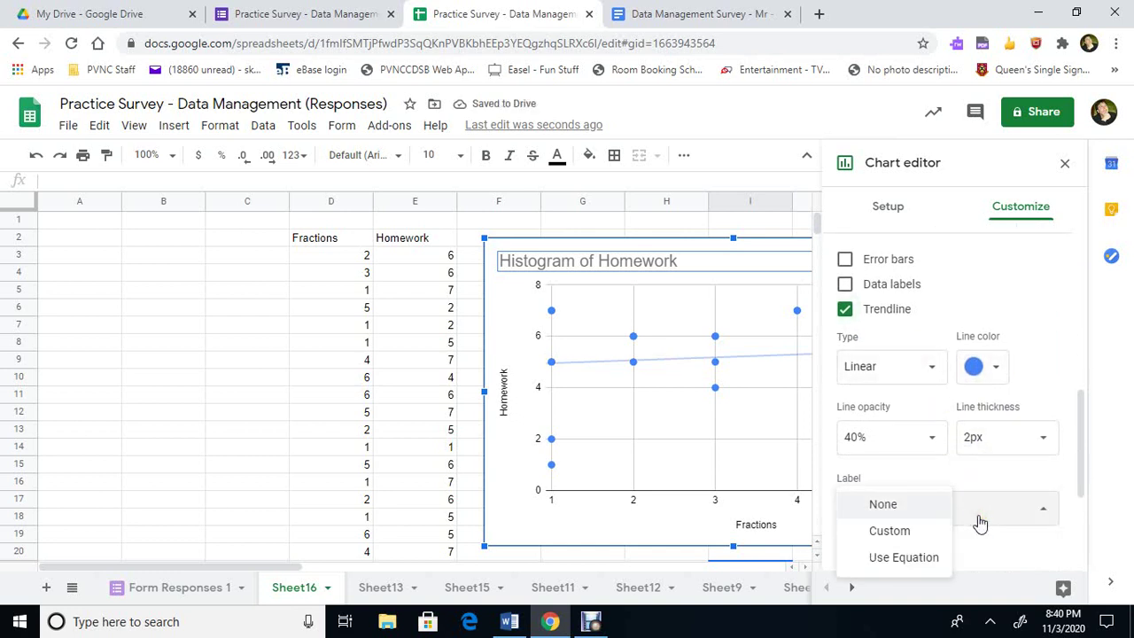
{"action": "left_click", "coordinate": [927, 557]}
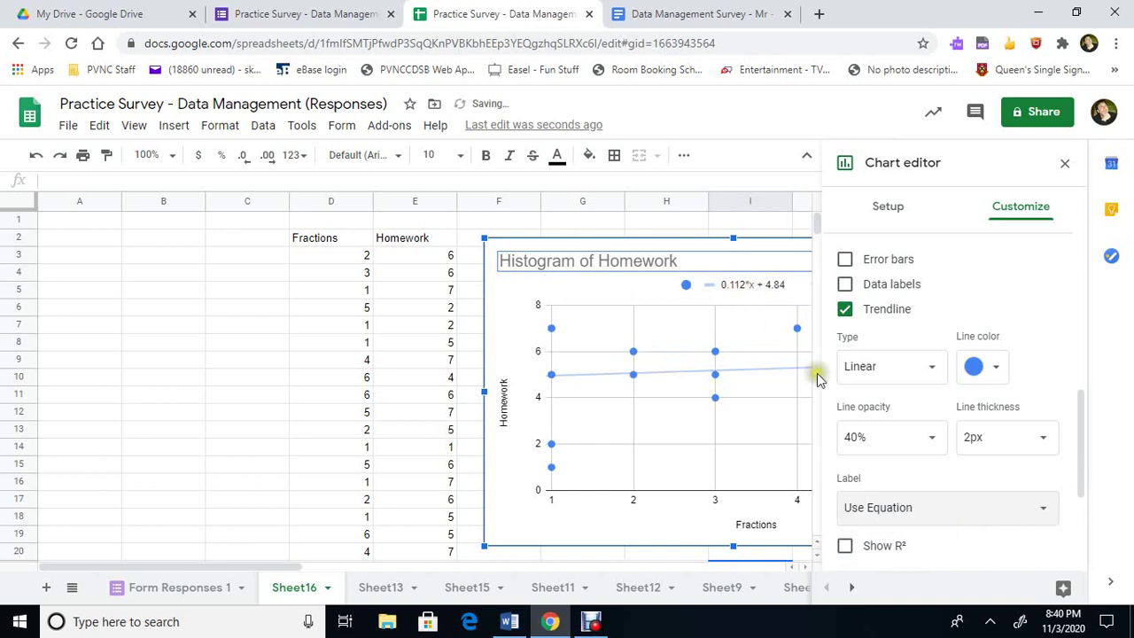
{"action": "scroll", "coordinate": [956, 514], "scroll_direction": "down", "scroll_amount": 1}
{"action": "left_click", "coordinate": [844, 464]}
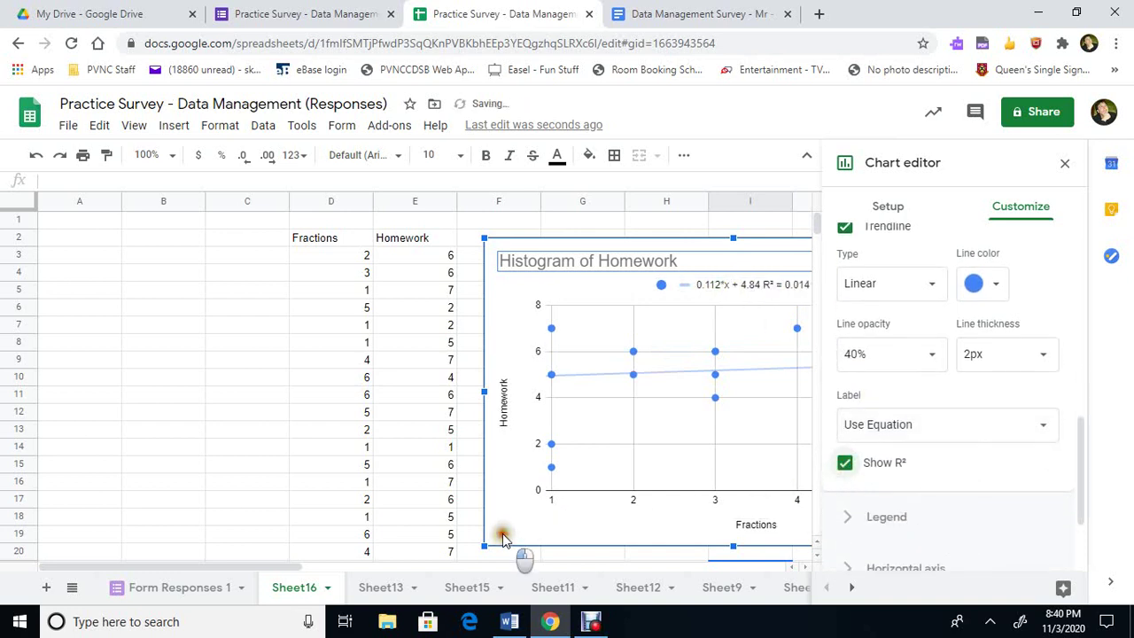
Close the chart editor and copy the scatter chart from its three-dot menu
{"action": "left_click", "coordinate": [1062, 164]}
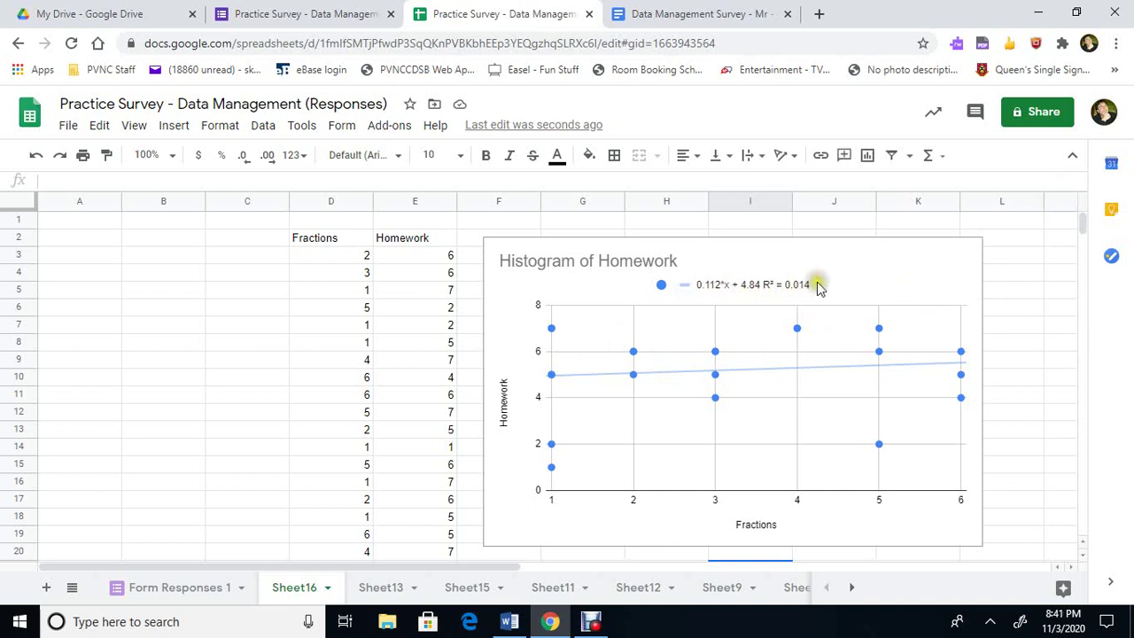
{"action": "left_click", "coordinate": [882, 270]}
{"action": "right_click", "coordinate": [881, 270]}
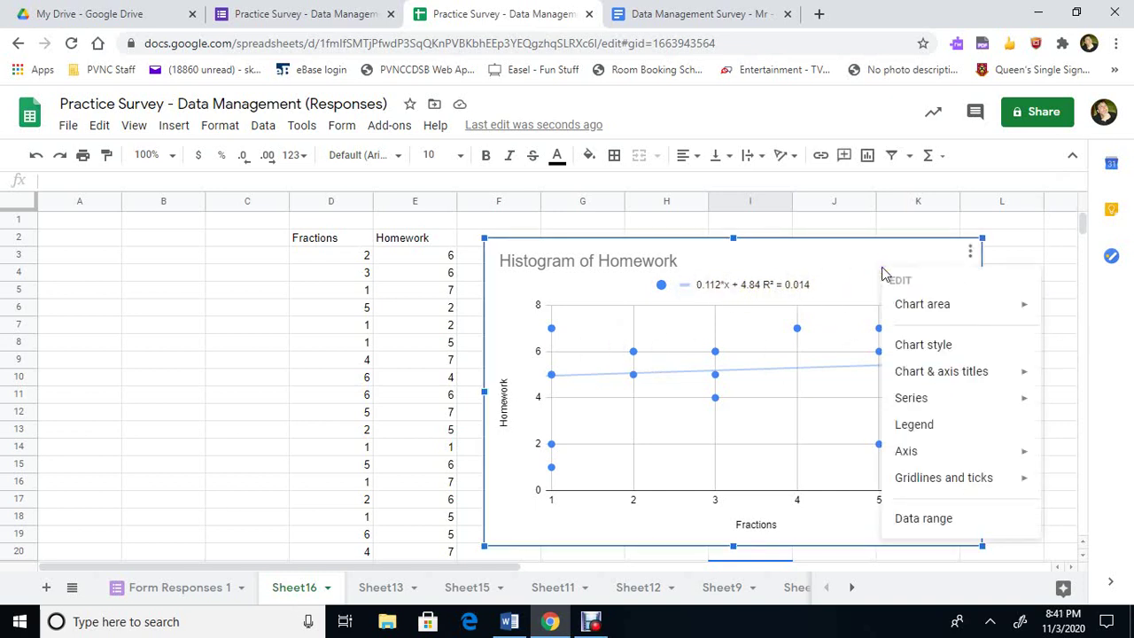
{"action": "mouse_move", "coordinate": [953, 314]}
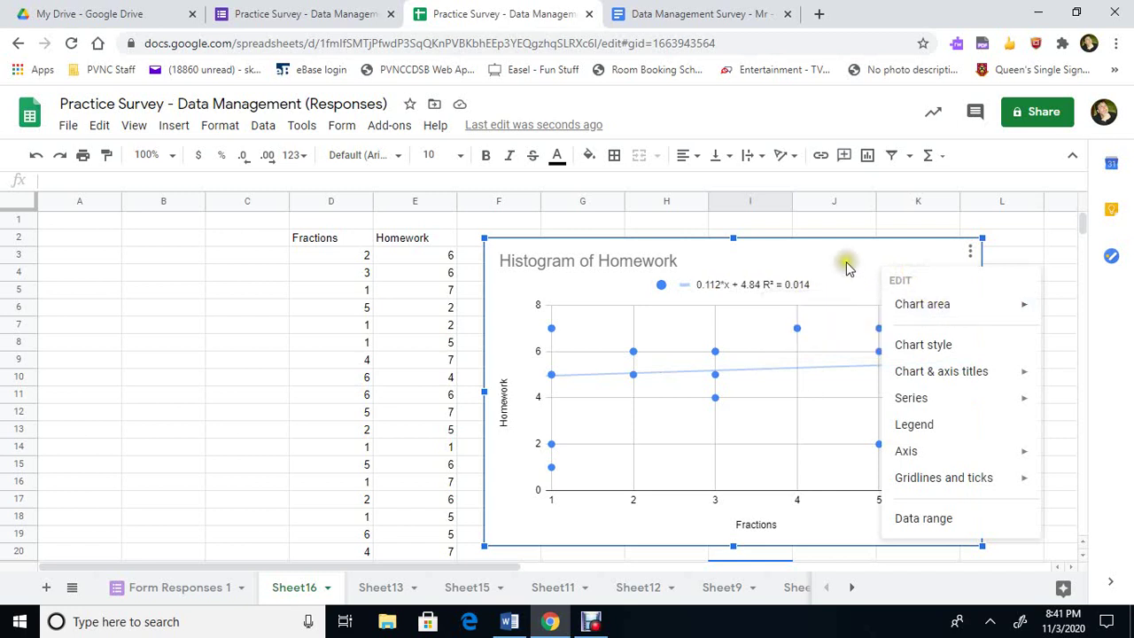
{"action": "left_click", "coordinate": [963, 257]}
{"action": "left_click", "coordinate": [970, 256]}
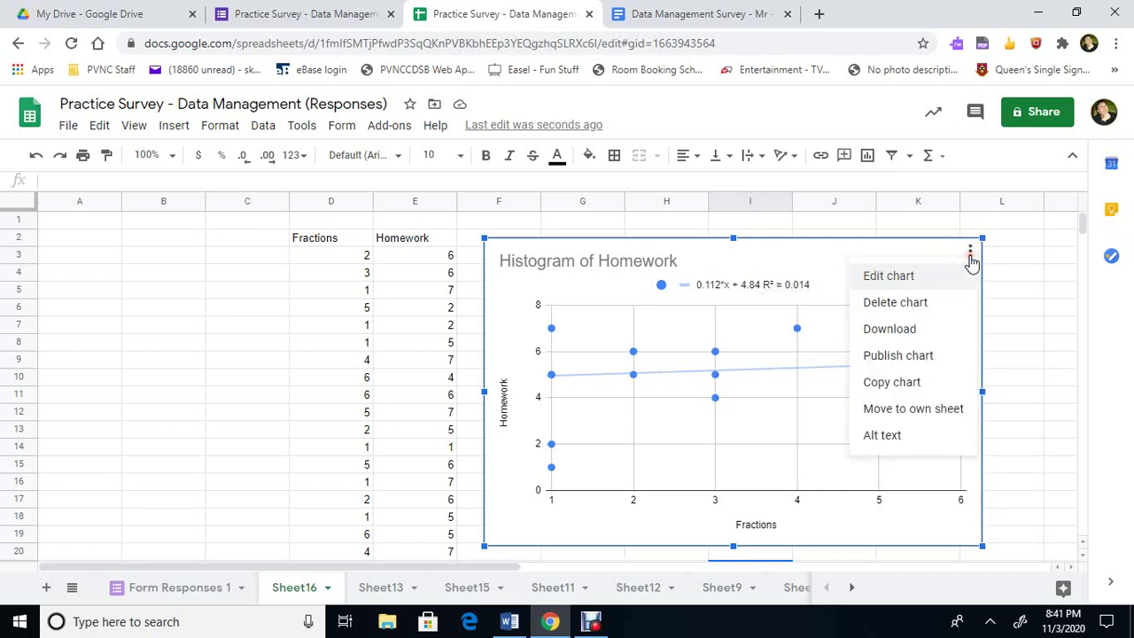
{"action": "left_click", "coordinate": [928, 282]}
{"action": "left_click", "coordinate": [935, 382]}
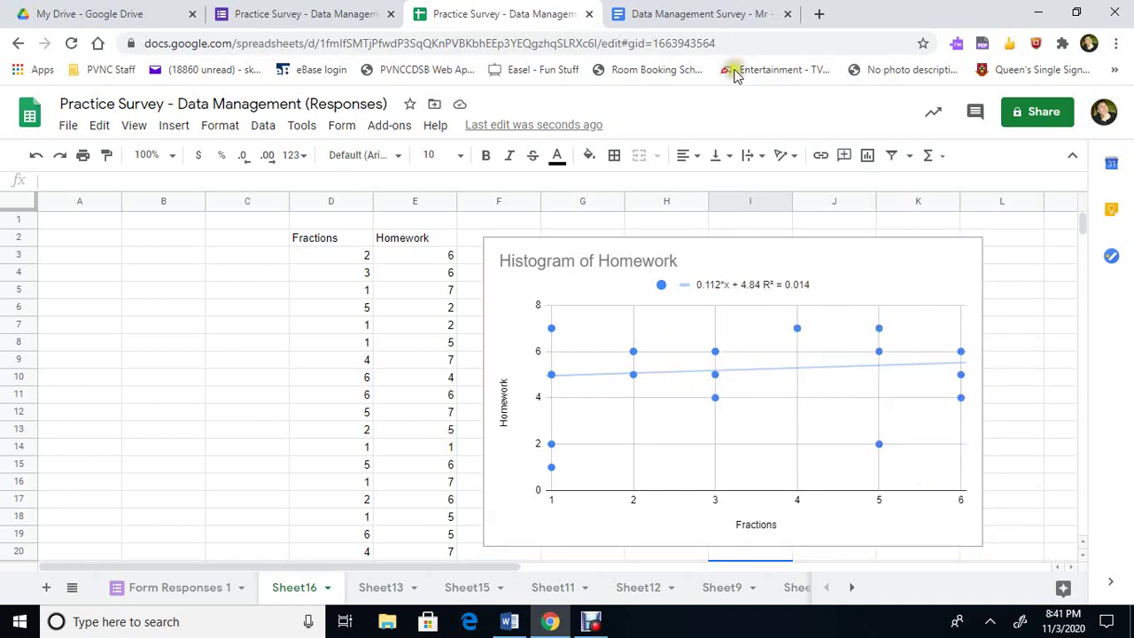
Paste the Fractions vs Homework chart, unlinked, on a new line after the Comparing Scales sentence
{"action": "left_click", "coordinate": [714, 20]}
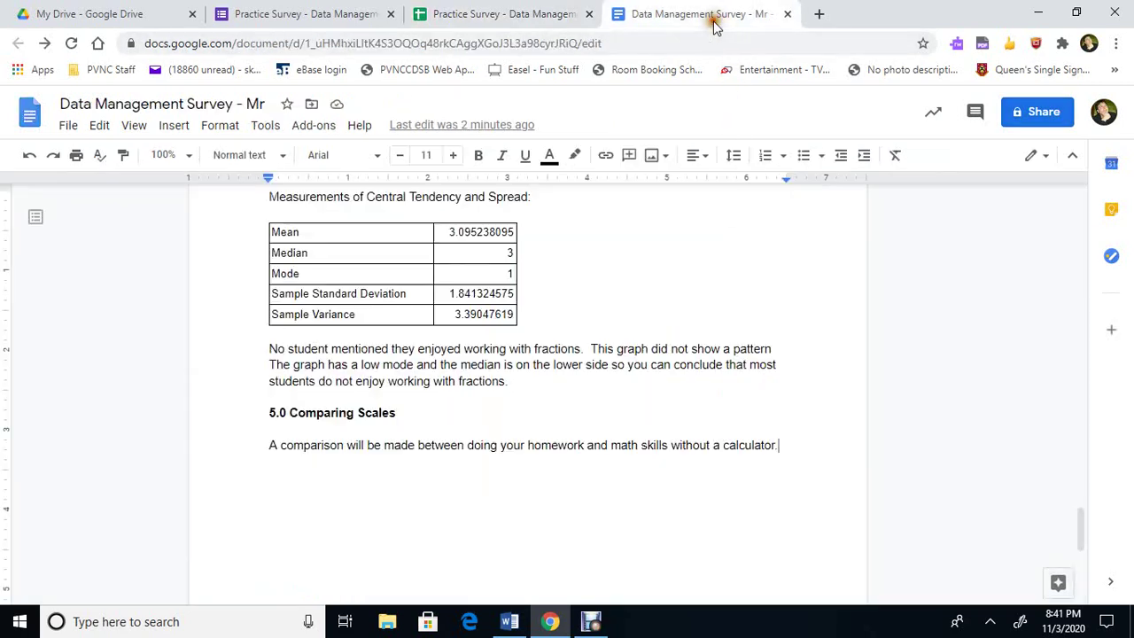
{"action": "left_click", "coordinate": [273, 475]}
{"action": "left_click", "coordinate": [795, 459]}
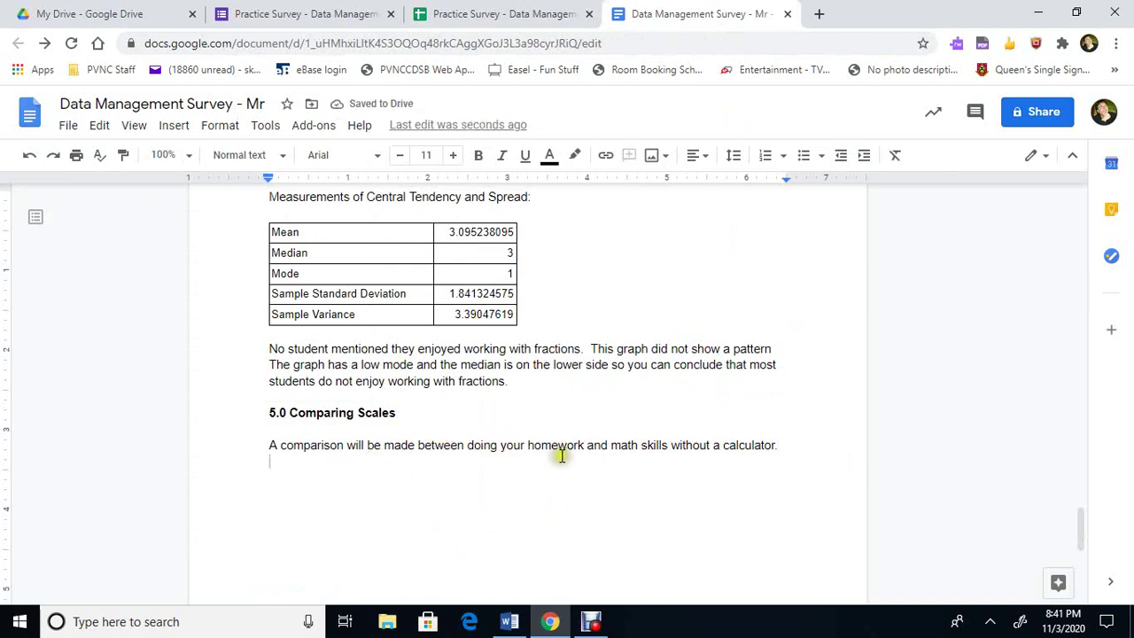
{"action": "right_click", "coordinate": [273, 464]}
{"action": "left_click", "coordinate": [322, 243]}
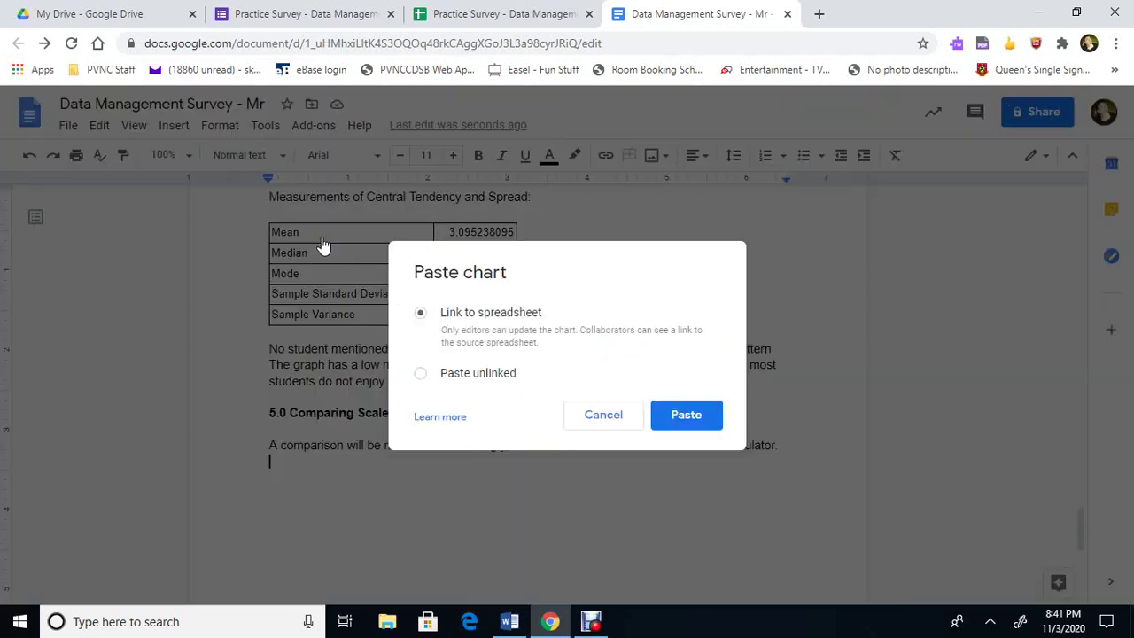
{"action": "left_click", "coordinate": [471, 374]}
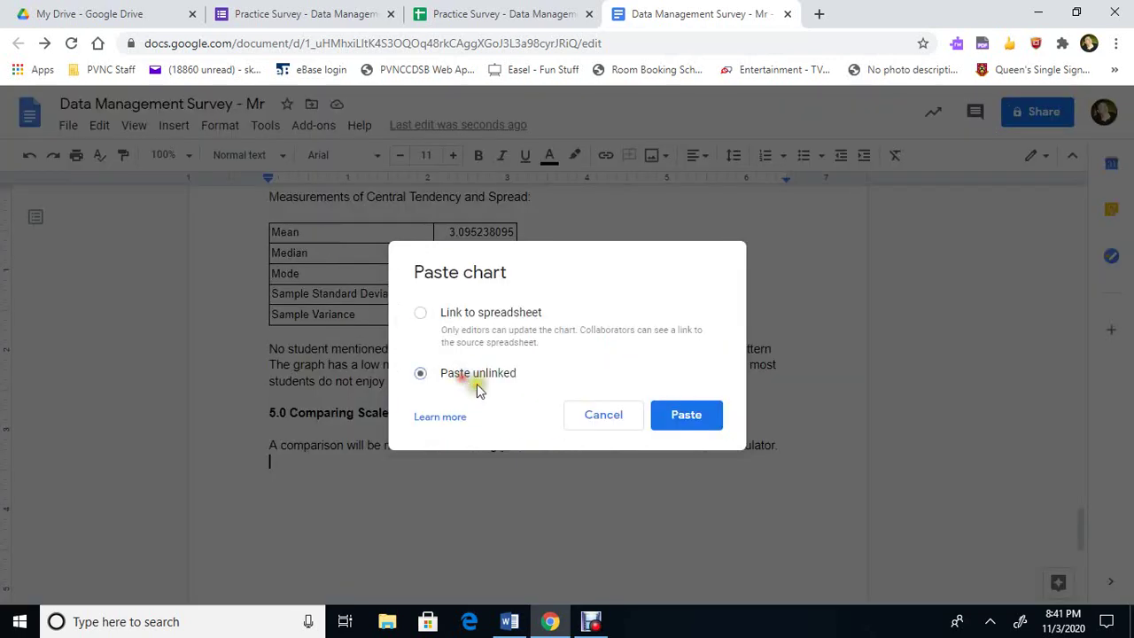
{"action": "left_click", "coordinate": [705, 416]}
{"action": "scroll", "coordinate": [736, 438], "scroll_direction": "down", "scroll_amount": 2}
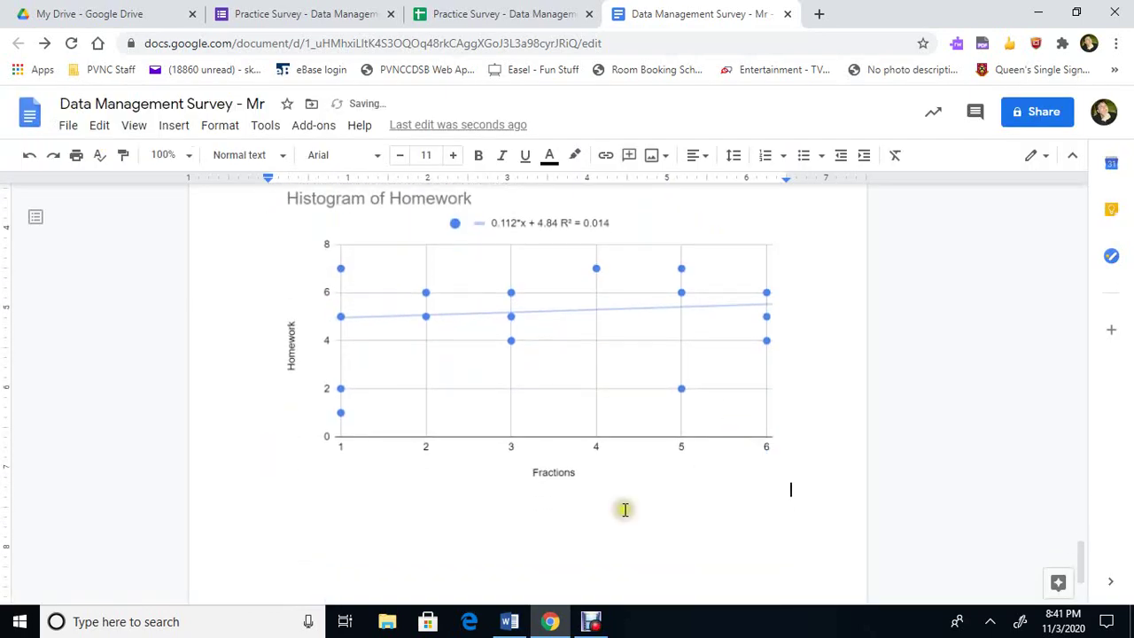
Below the chart, write that homework and fractions show no relationship because the points are scattered
{"action": "left_click", "coordinate": [823, 474]}
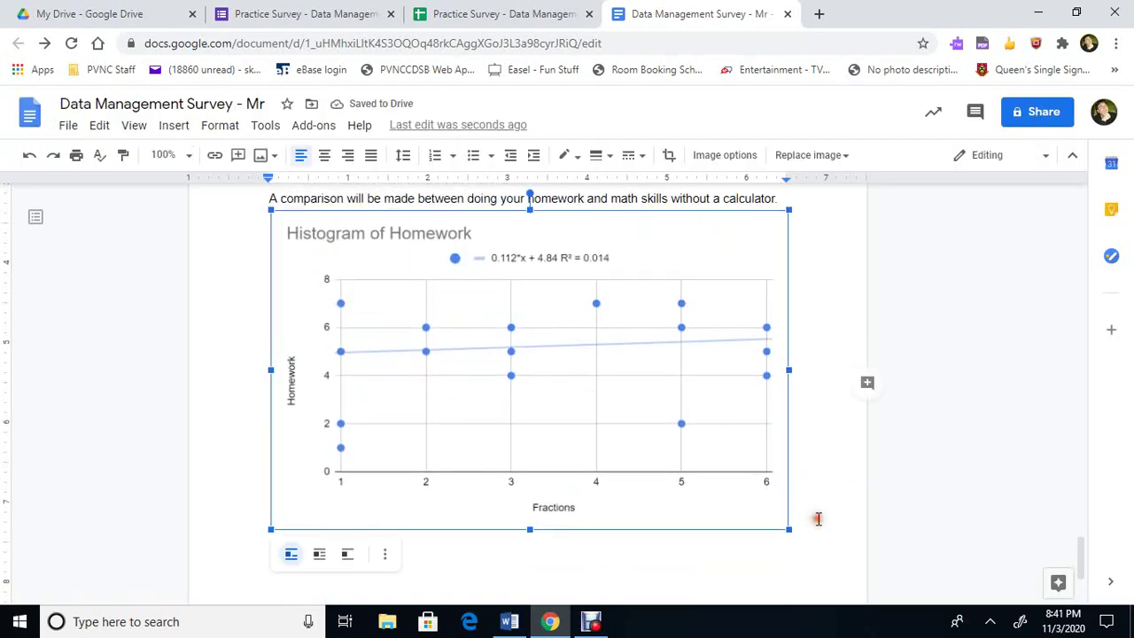
{"action": "left_click", "coordinate": [817, 526]}
{"action": "key", "text": "Return"}
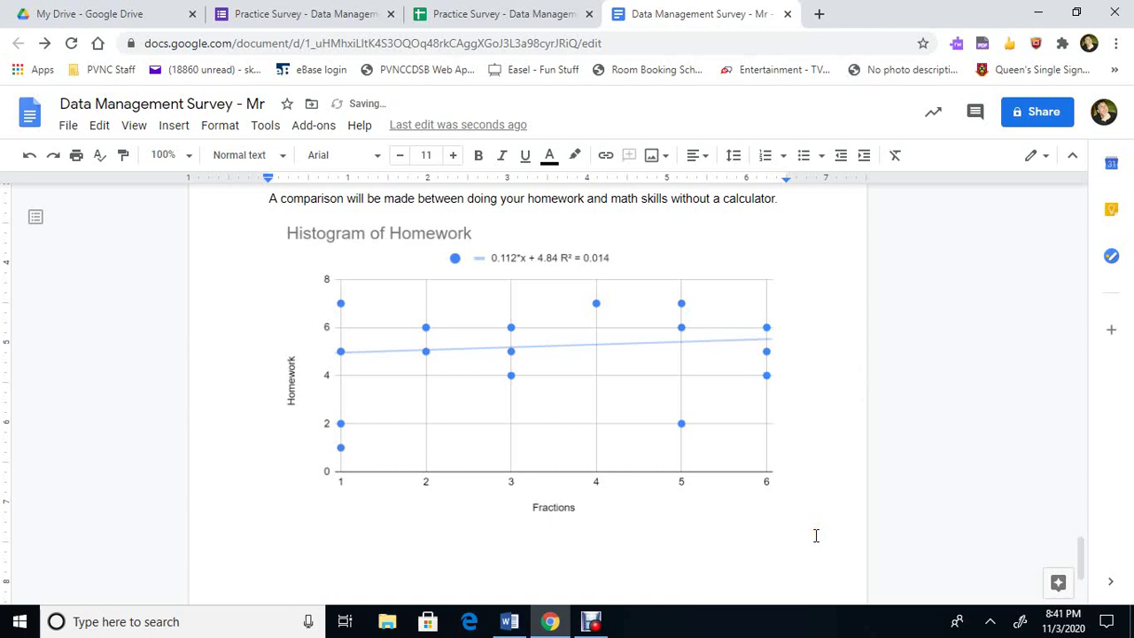
{"action": "type", "text": "There is no relationship"}
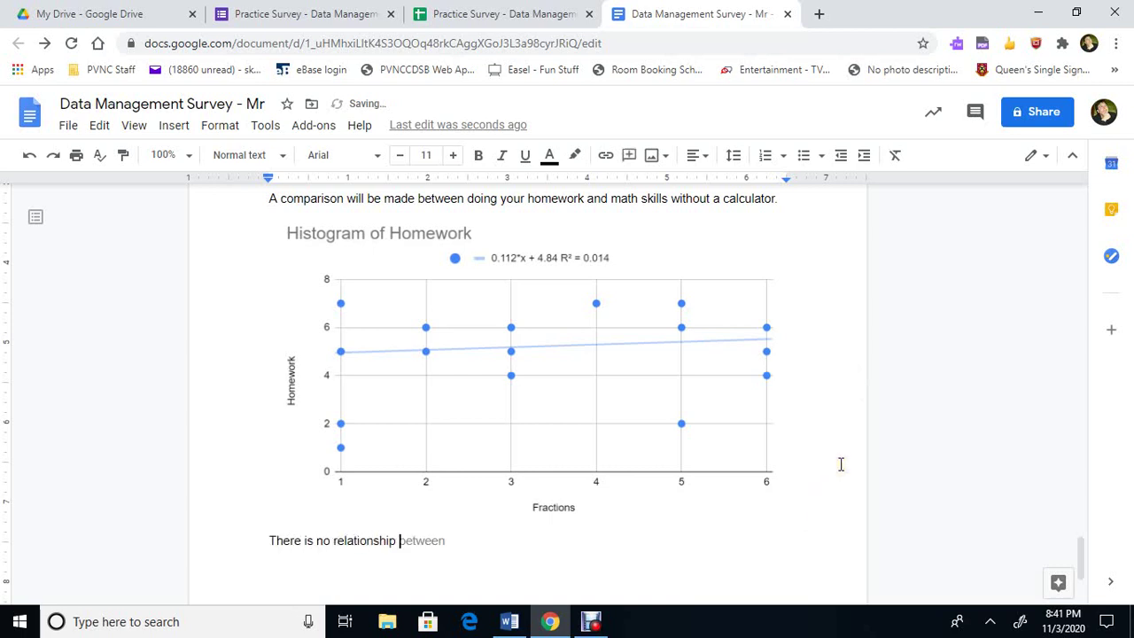
{"action": "key", "text": "BackSpace"}
{"action": "key", "text": "BackSpace"}
{"action": "key", "text": "BackSpace"}
{"action": "key", "text": "BackSpace"}
{"action": "key", "text": "BackSpace"}
{"action": "key", "text": "BackSpace"}
{"action": "key", "text": "BackSpace"}
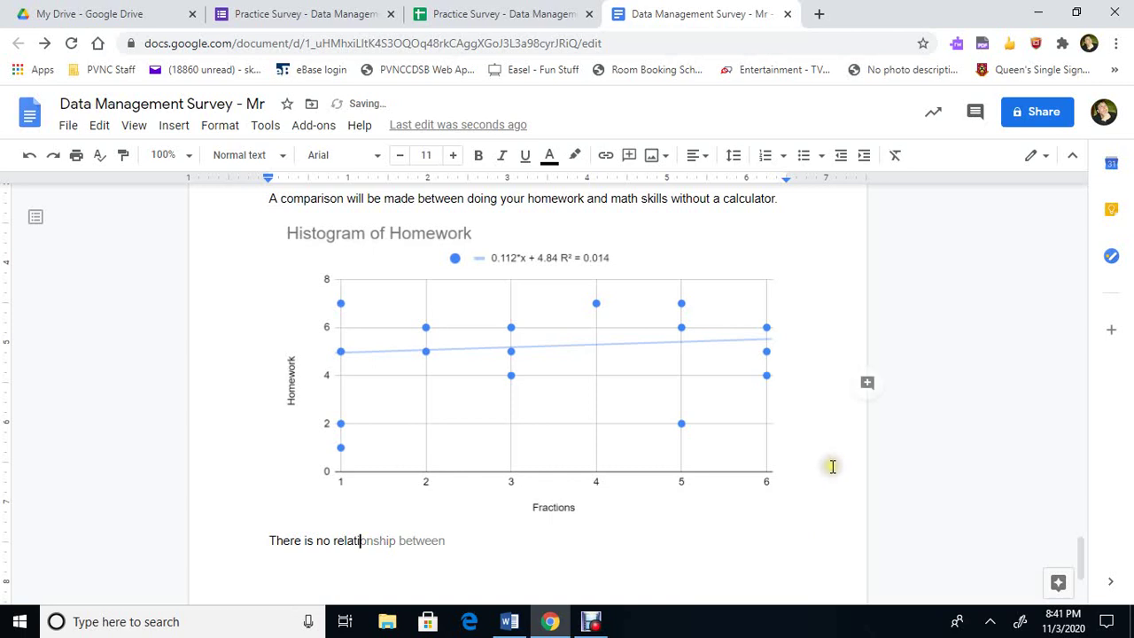
{"action": "key", "text": "BackSpace"}
{"action": "key", "text": "BackSpace"}
{"action": "key", "text": "BackSpace"}
{"action": "key", "text": "BackSpace"}
{"action": "key", "text": "BackSpace"}
{"action": "key", "text": "BackSpace"}
{"action": "key", "text": "BackSpace"}
{"action": "key", "text": "BackSpace"}
{"action": "key", "text": "BackSpace"}
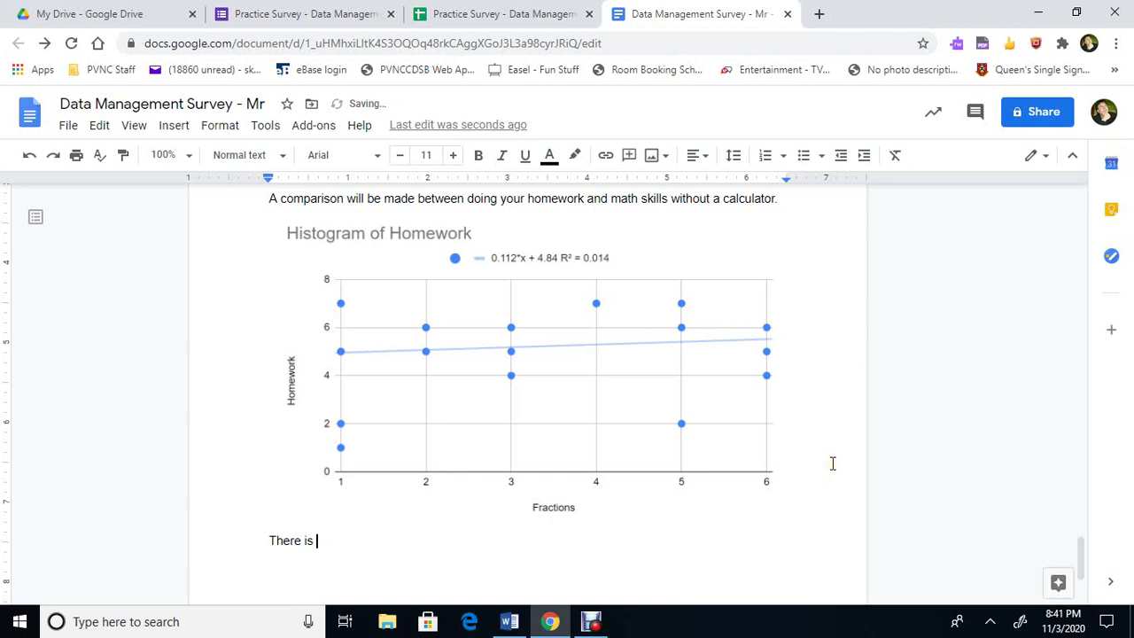
{"action": "key", "text": "BackSpace"}
{"action": "key", "text": "BackSpace"}
{"action": "key", "text": "BackSpace"}
{"action": "key", "text": "BackSpace"}
{"action": "key", "text": "BackSpace"}
{"action": "type", "text": "e is no rela"}
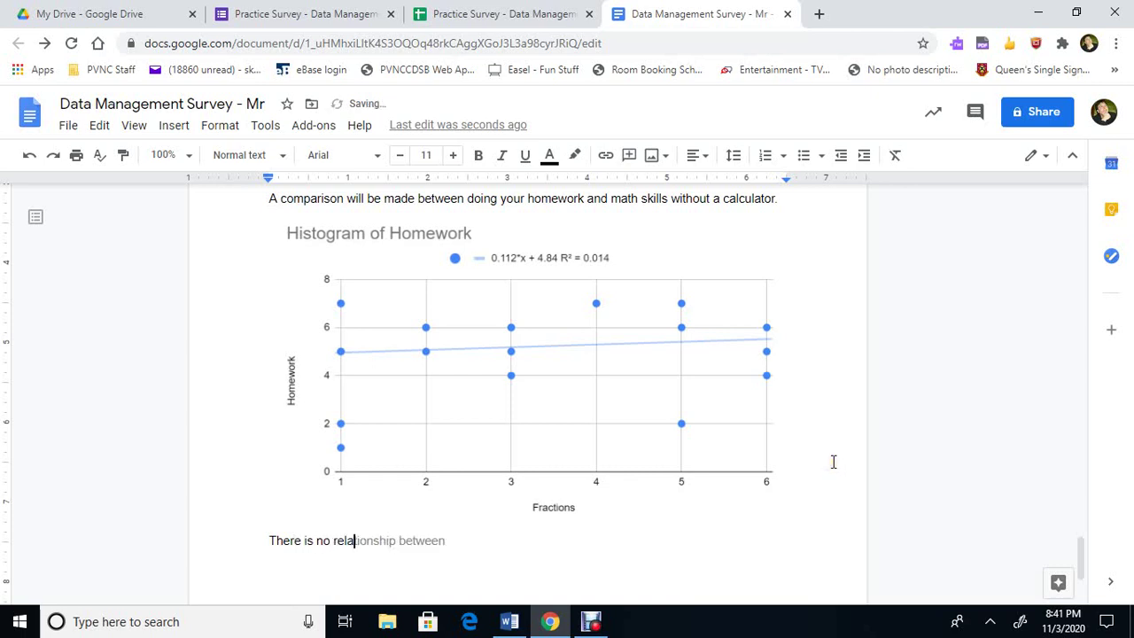
{"action": "type", "text": "tionship between doing homeow"}
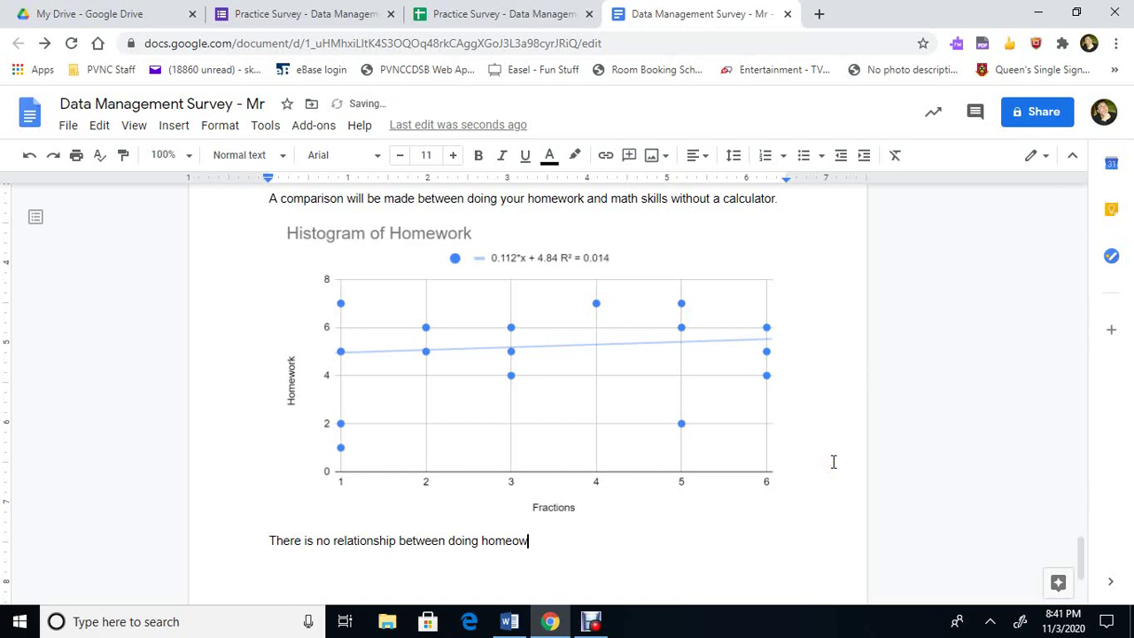
{"action": "key", "text": "BackSpace"}
{"action": "key", "text": "BackSpace"}
{"action": "type", "text": "work and working with fracti"}
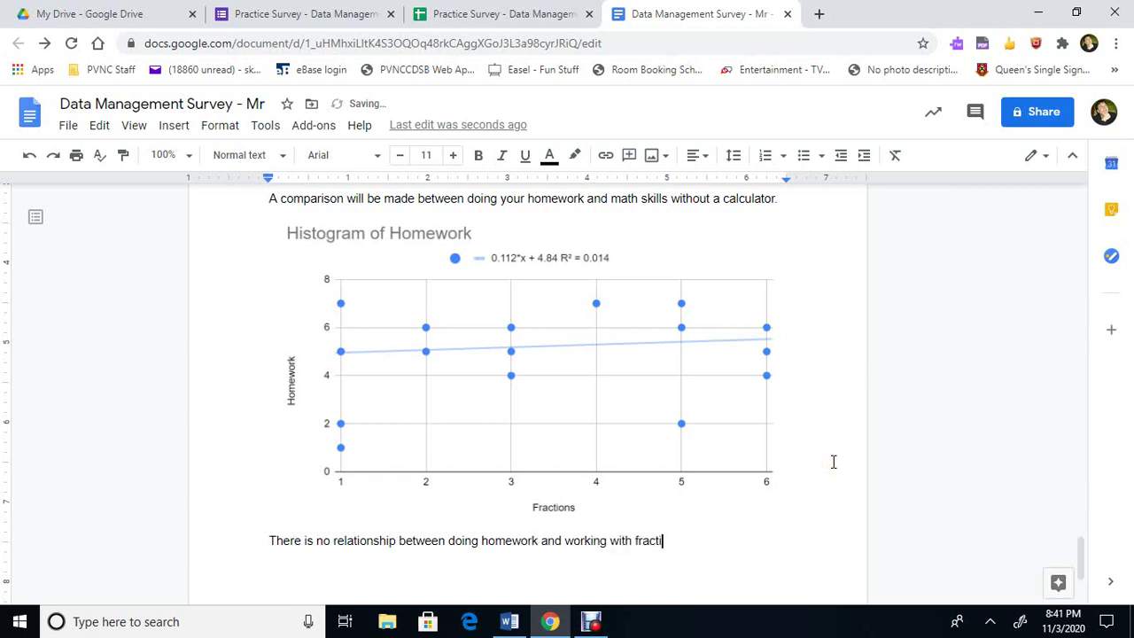
{"action": "type", "text": "ons."}
{"action": "key", "text": "BackSpace"}
{"action": "type", "text": "bacause the "}
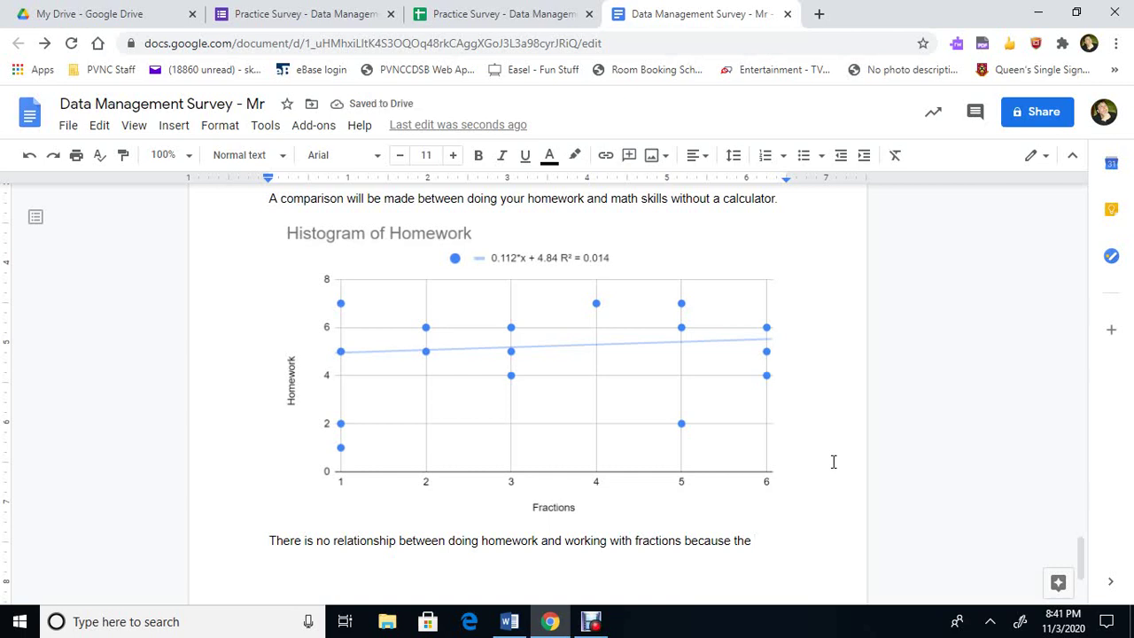
{"action": "type", "text": "points "}
{"action": "type", "text": "are "}
{"action": "type", "text": "scatter"}
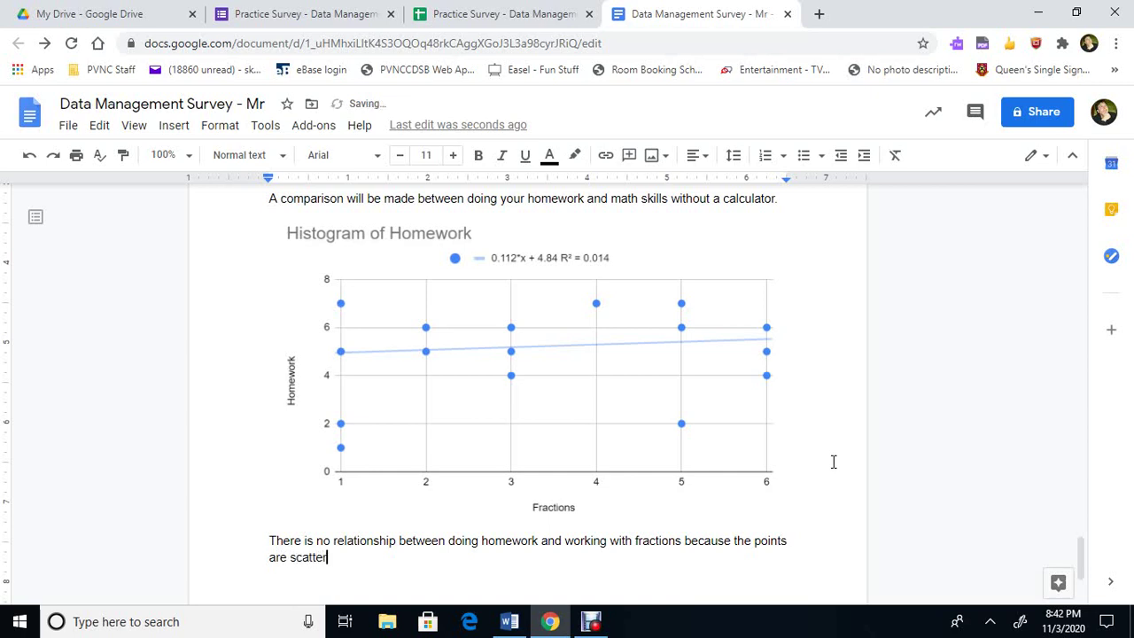
{"action": "type", "text": "ed."}
Add the sentence that the correlation coefficient of 0.014 proves this
{"action": "type", "text": "C"}
{"action": "type", "text": "ur correlat"}
{"action": "type", "text": "ion"}
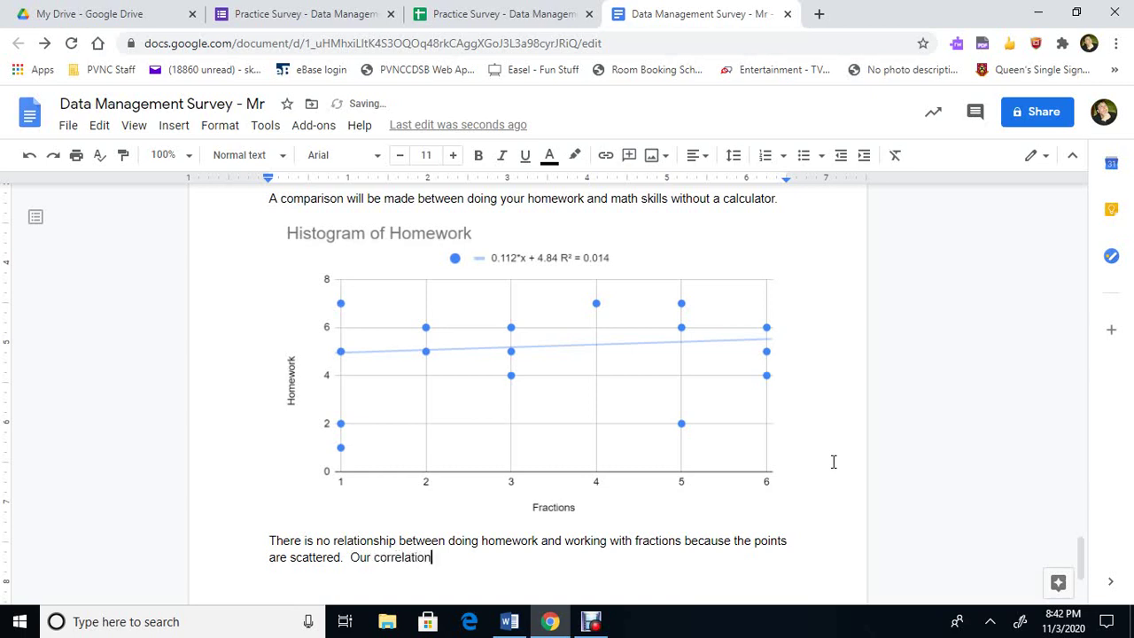
{"action": "type", "text": "s co"}
{"action": "key", "text": "Tab"}
{"action": "type", "text": "of 0.014 pro"}
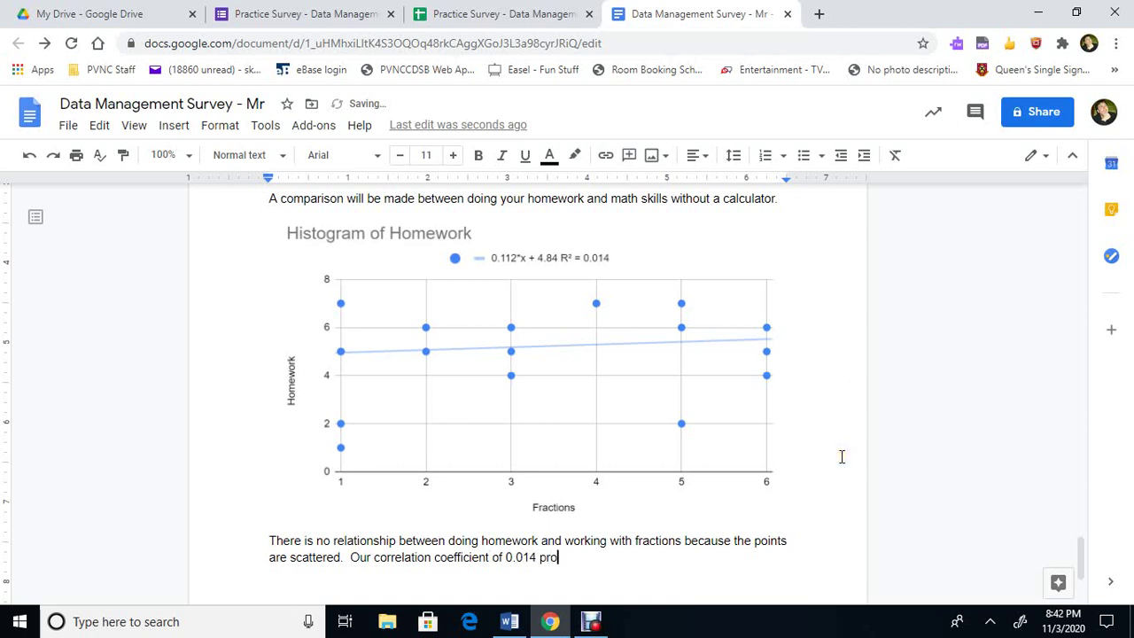
{"action": "type", "text": "ves this."}
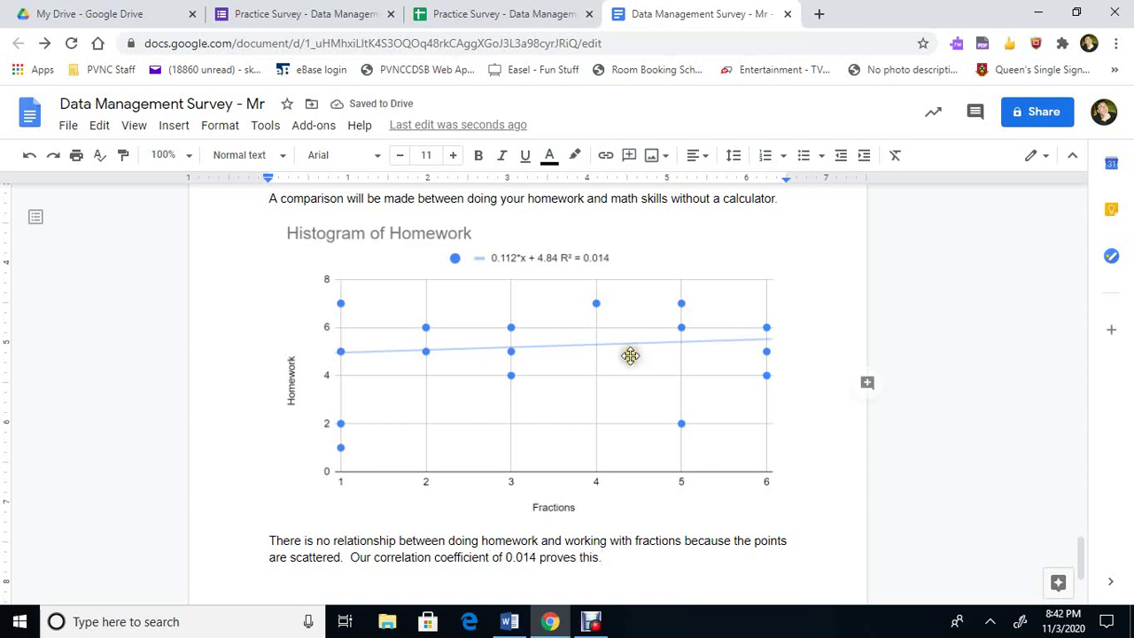
{"action": "scroll", "coordinate": [531, 336], "scroll_direction": "up", "scroll_amount": 2}
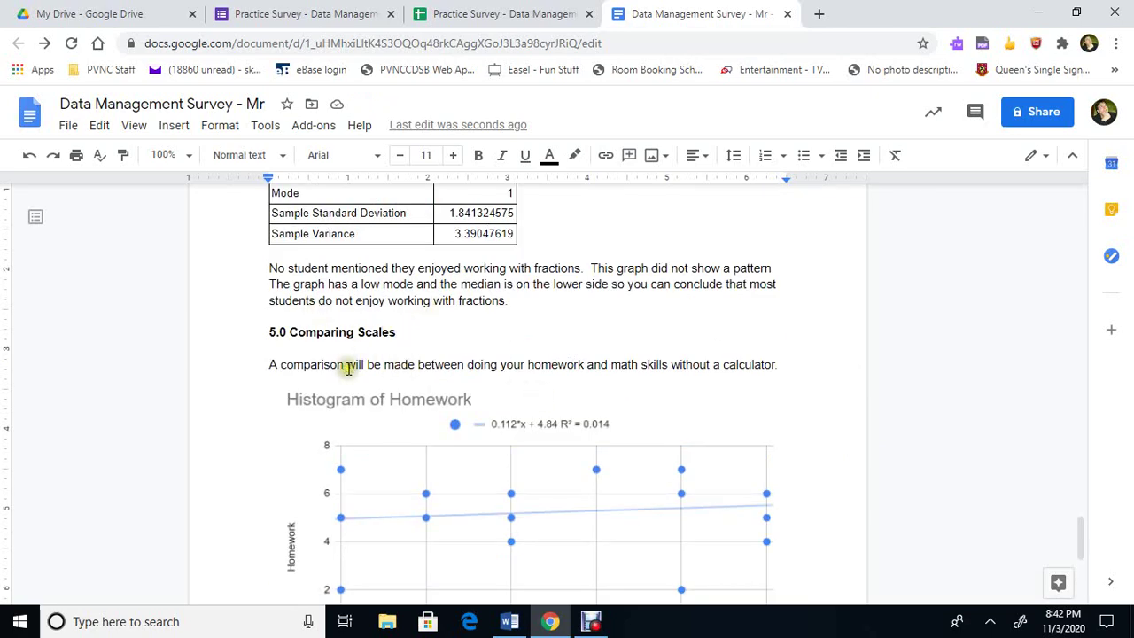
{"action": "scroll", "coordinate": [452, 403], "scroll_direction": "down", "scroll_amount": 3}
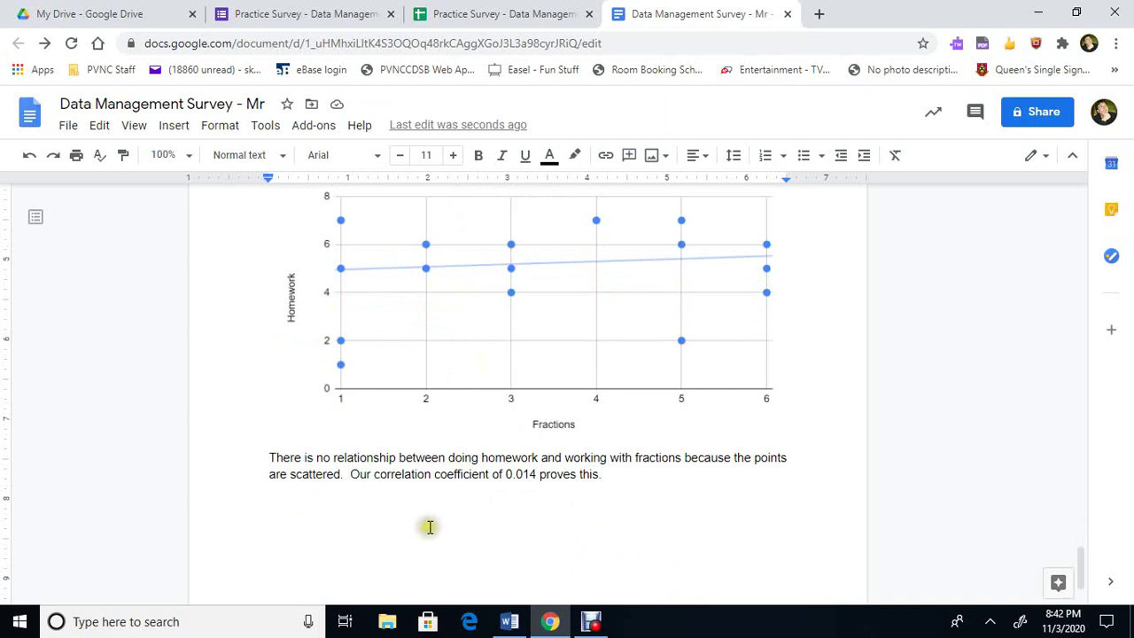
{"action": "scroll", "coordinate": [443, 538], "scroll_direction": "down", "scroll_amount": 1}
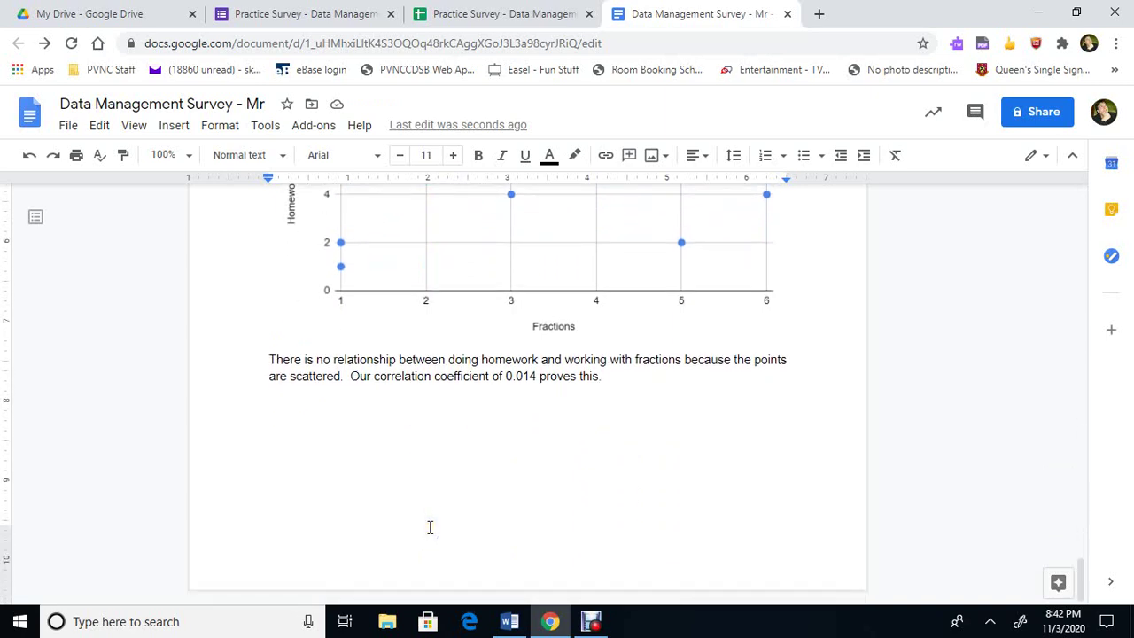